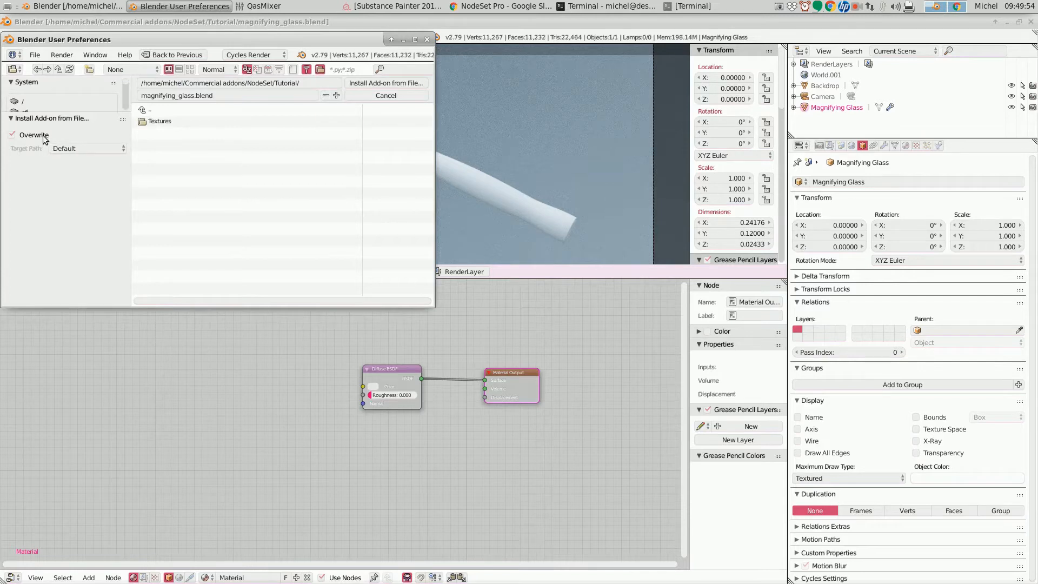
# - Install the add-on file nodeset.py from the Commercial addons/NodeSet/code folder inside the home directory
pyautogui.moveTo(41, 117); pyautogui.dragTo(46, 231)
pyautogui.scroll(-8, 73, 191)
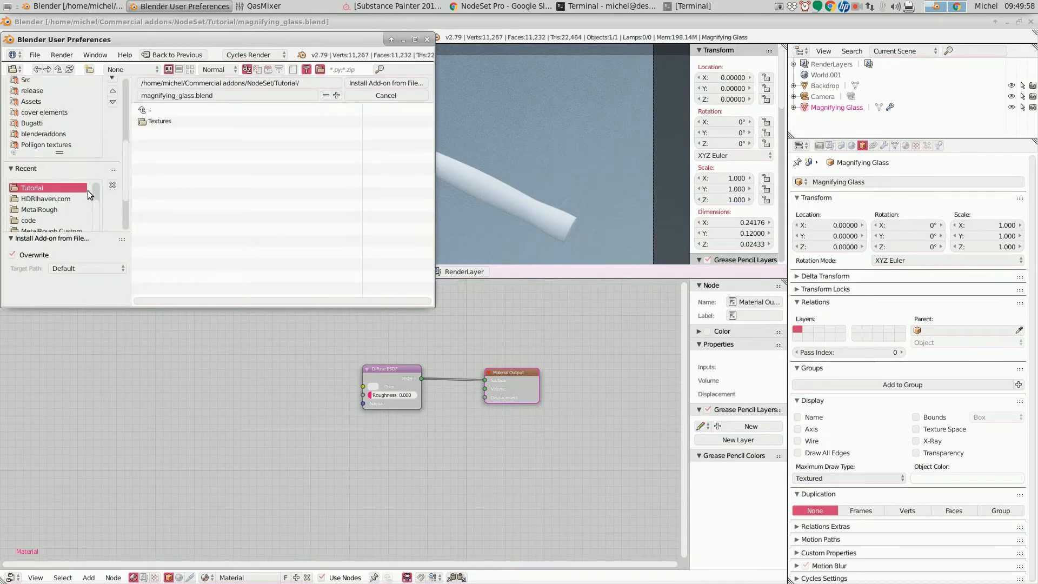
pyautogui.scroll(-1, 90, 203)
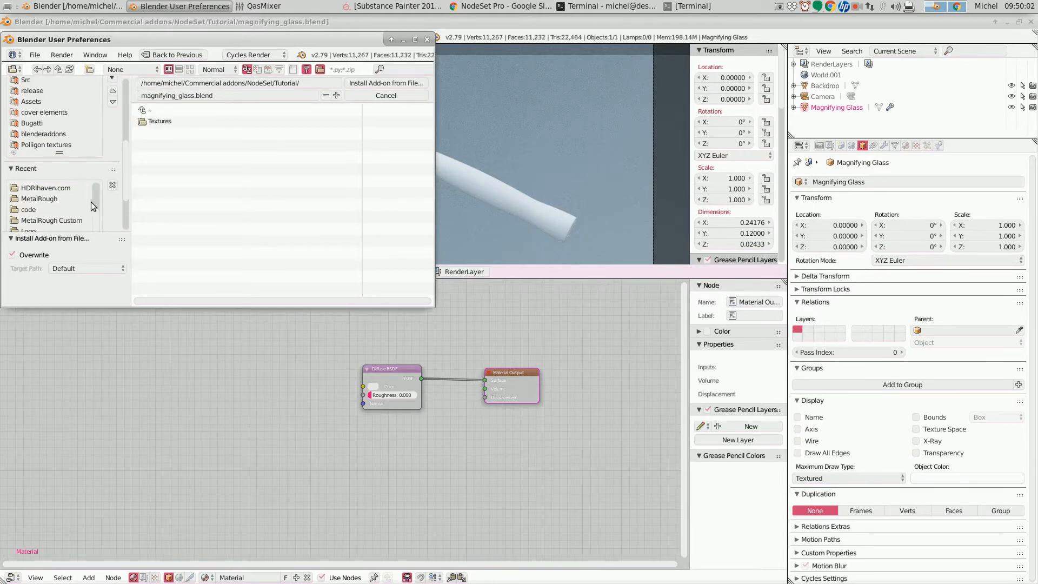
pyautogui.scroll(4, 77, 183)
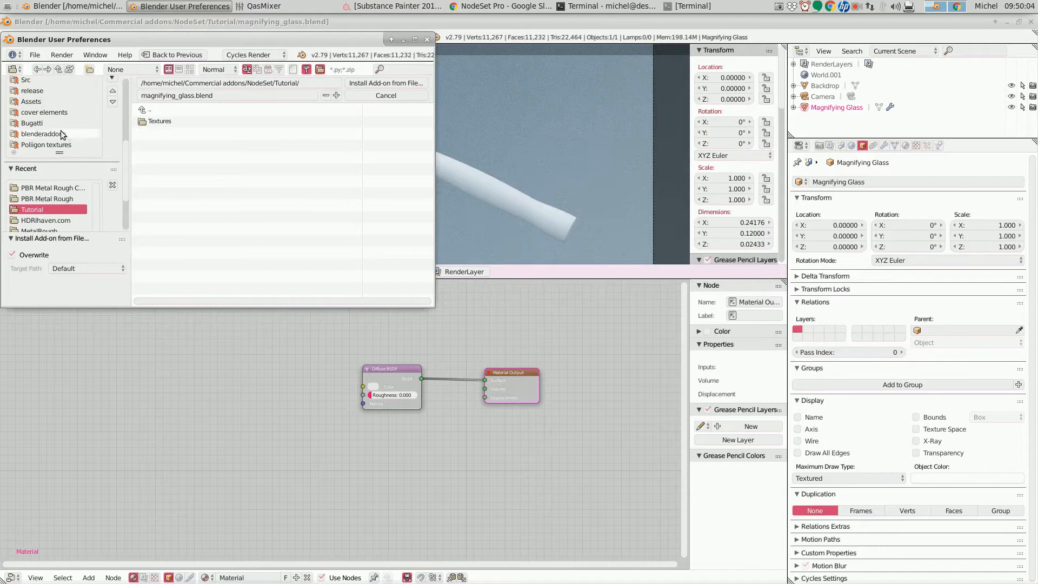
pyautogui.scroll(3, 67, 186)
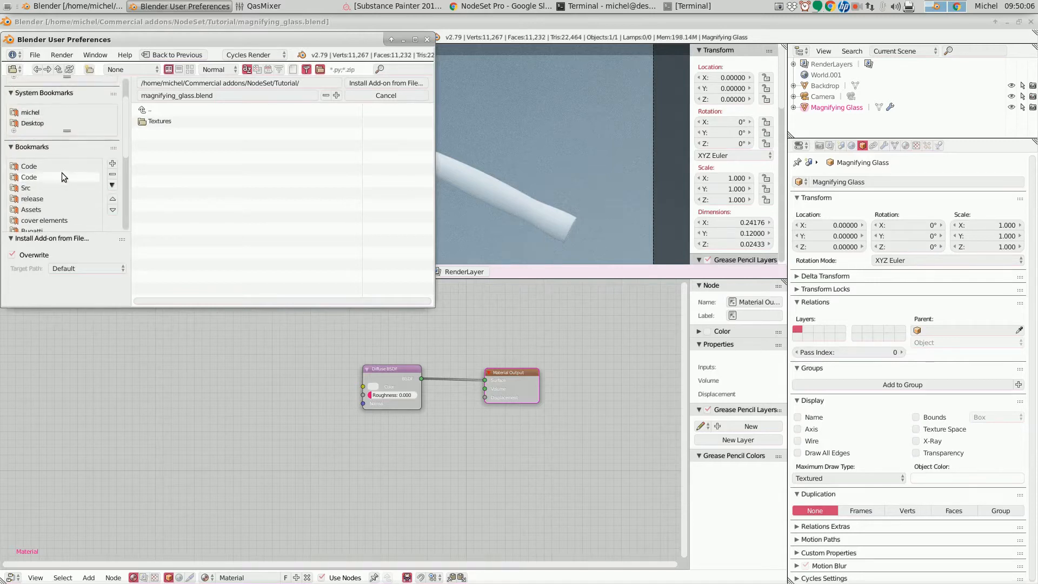
pyautogui.click(32, 113)
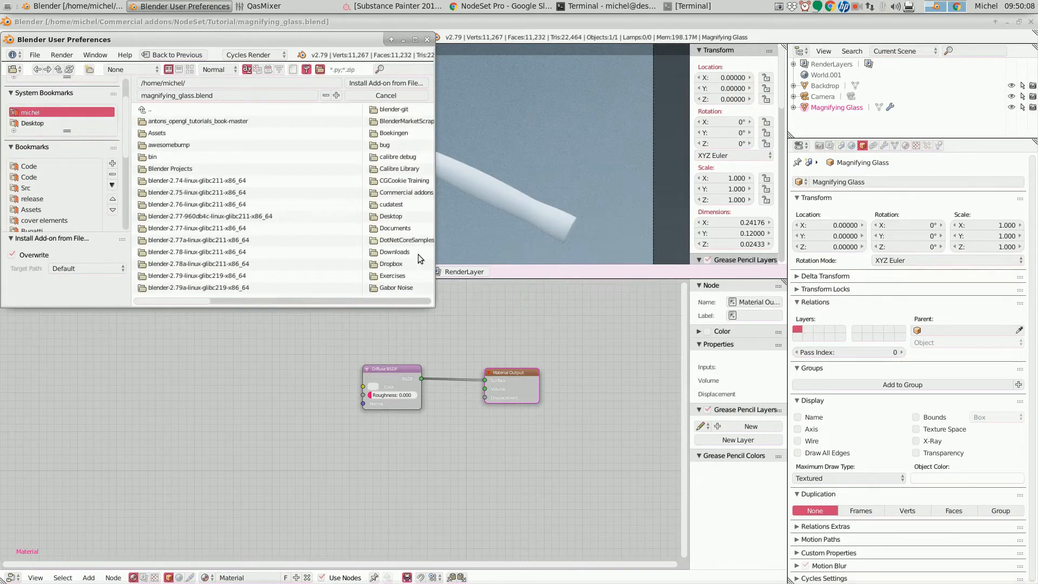
pyautogui.click(389, 192)
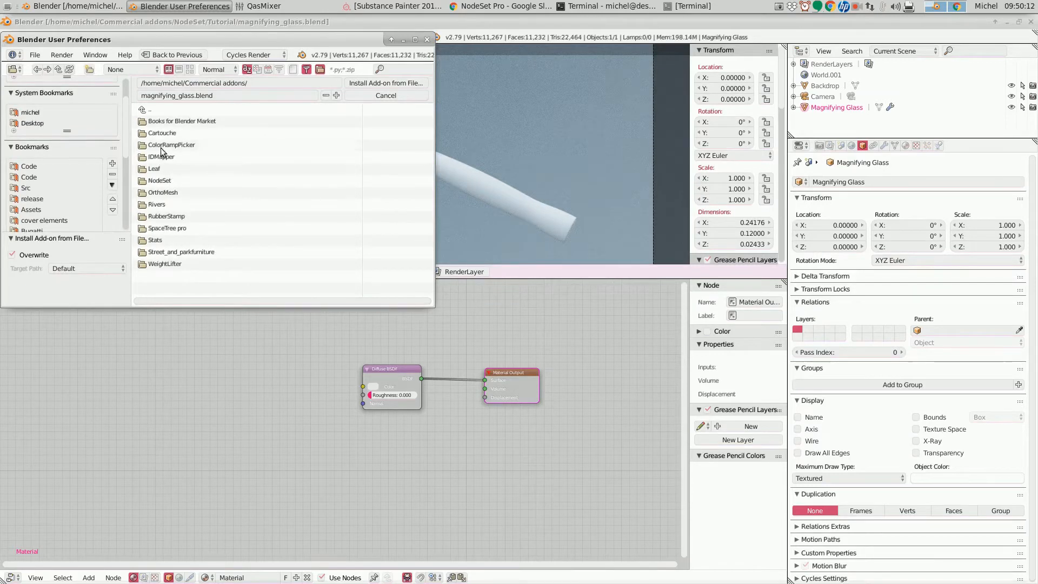
pyautogui.click(163, 181)
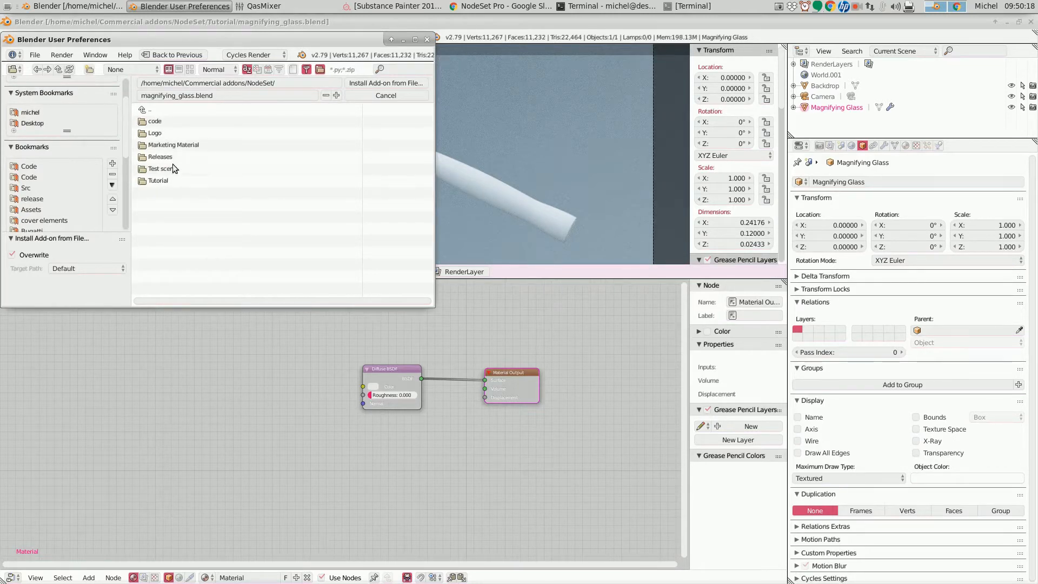
pyautogui.click(157, 121)
pyautogui.doubleClick(157, 121)
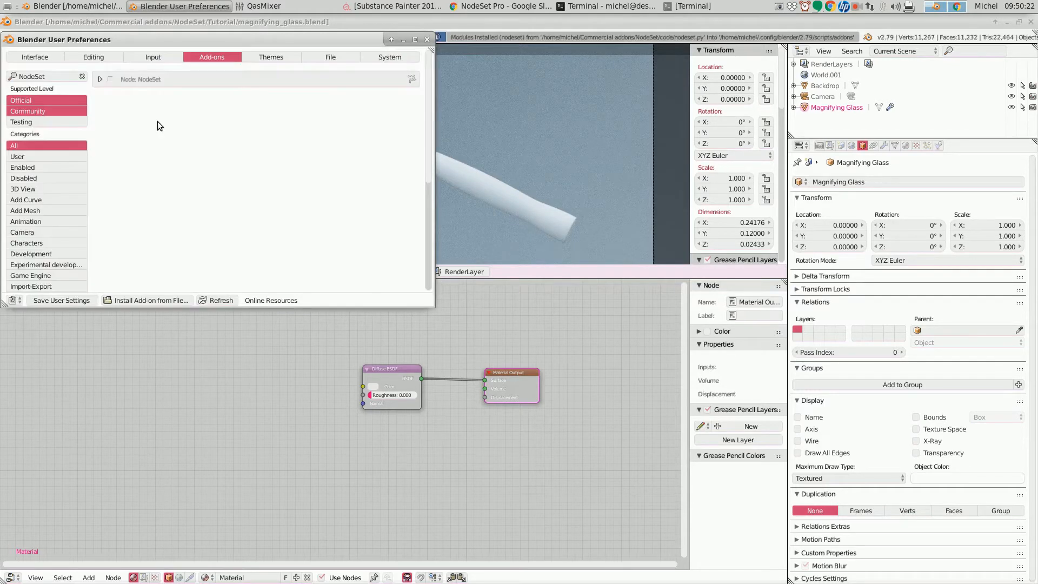
# - Enable the NodeSet add-on and review its texture map suffix preferences, closing the user preferences when done
pyautogui.click(111, 79)
pyautogui.click(100, 79)
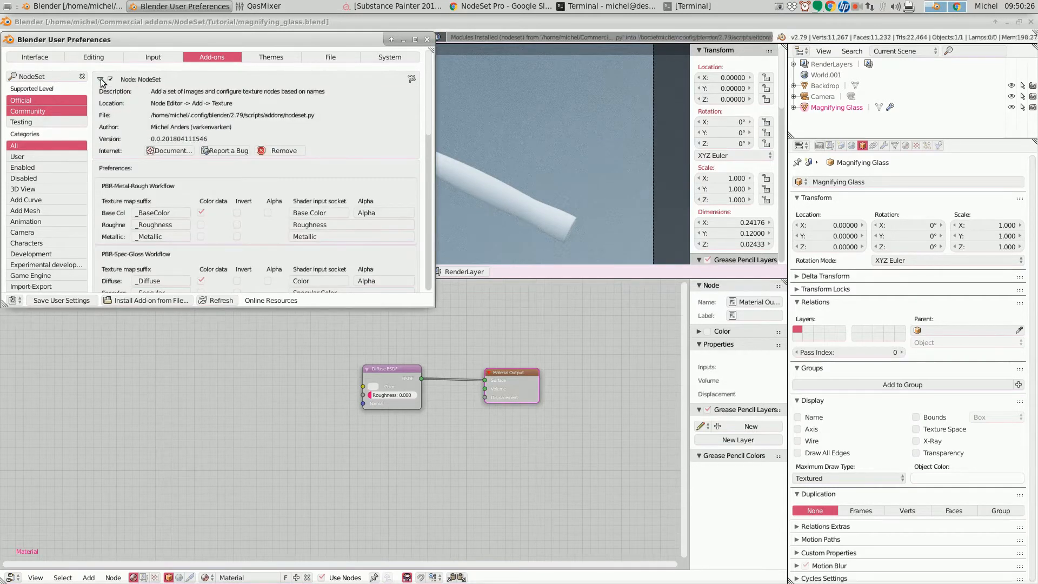
pyautogui.scroll(-10, 281, 233)
pyautogui.scroll(8, 289, 229)
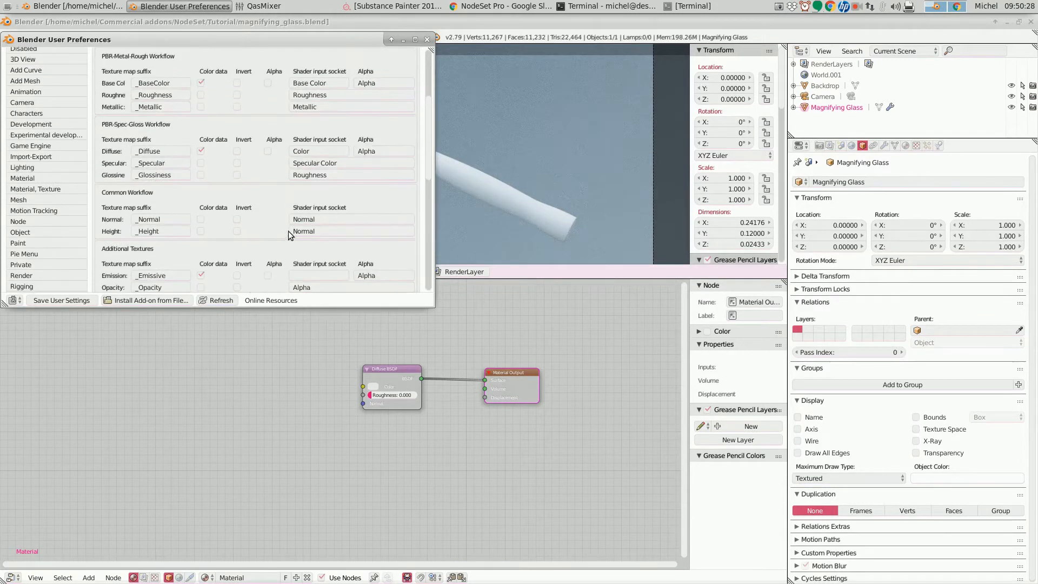
pyautogui.scroll(2, 289, 235)
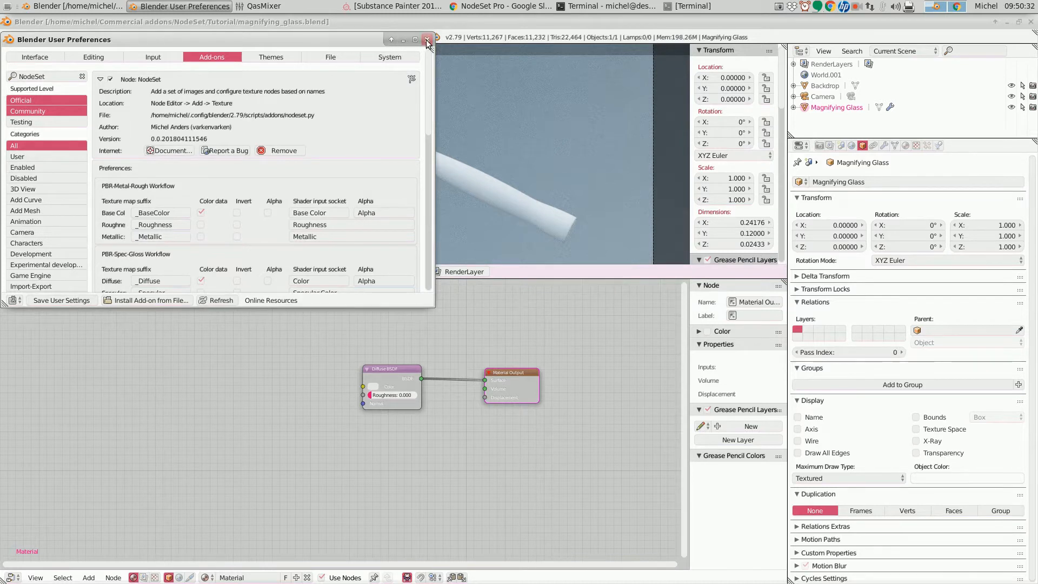
pyautogui.click(427, 39)
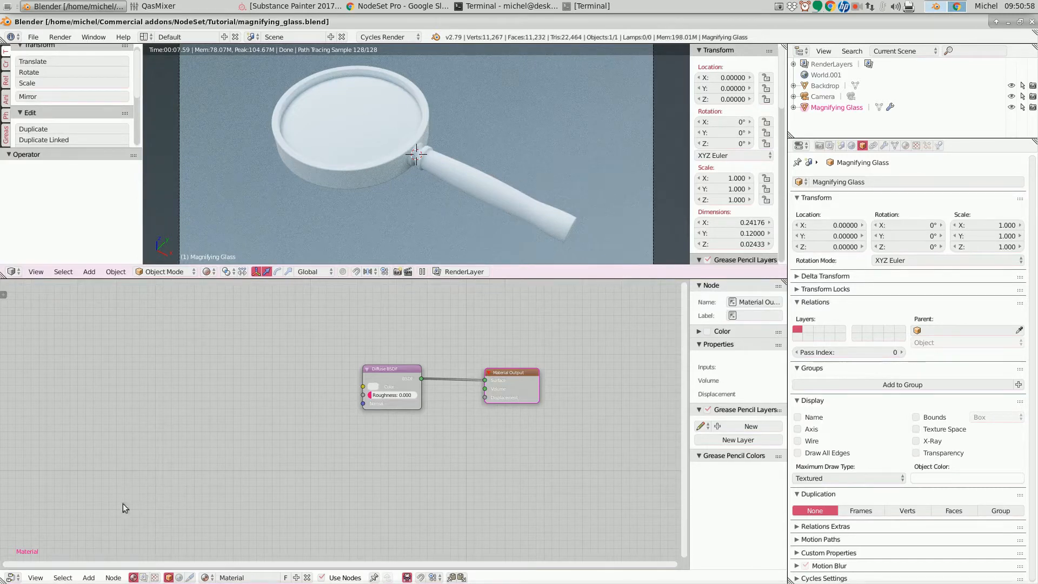
# - Import an Image Texture Set into the material using the BaseColor image from the PBR Metal Rough folder
pyautogui.click(88, 578)
pyautogui.moveTo(108, 521)
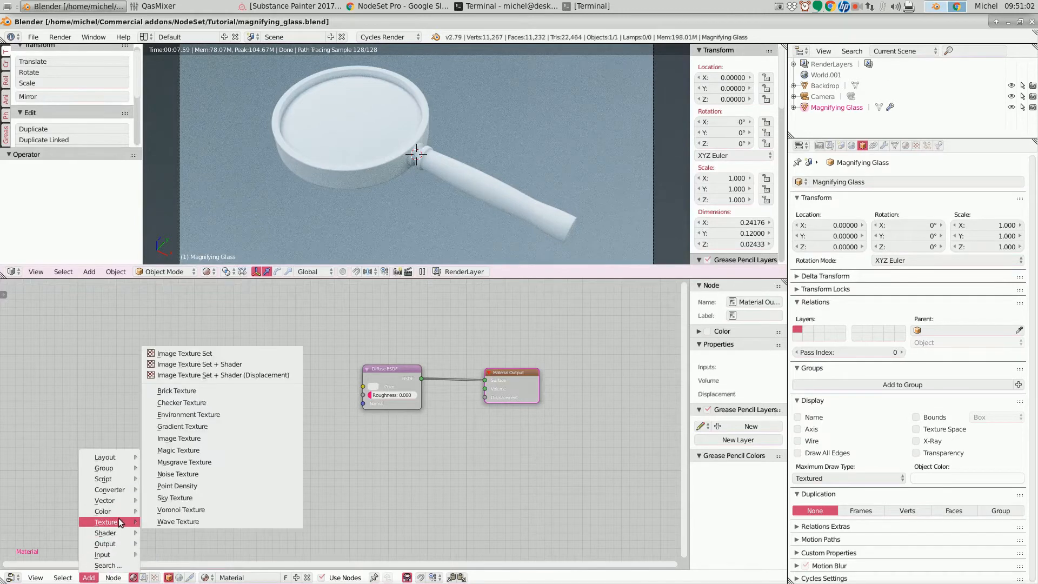
pyautogui.click(198, 354)
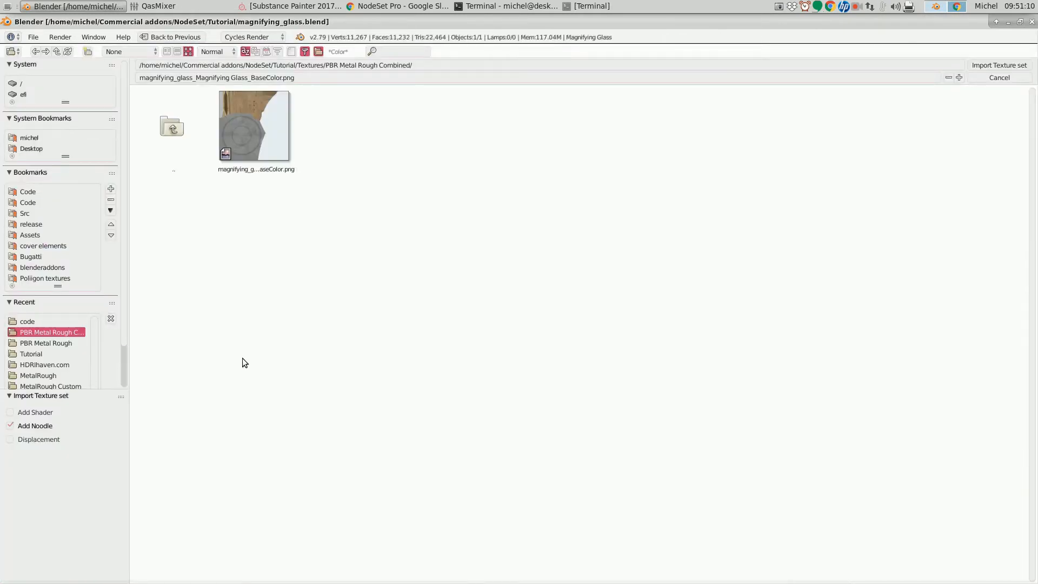
pyautogui.click(47, 343)
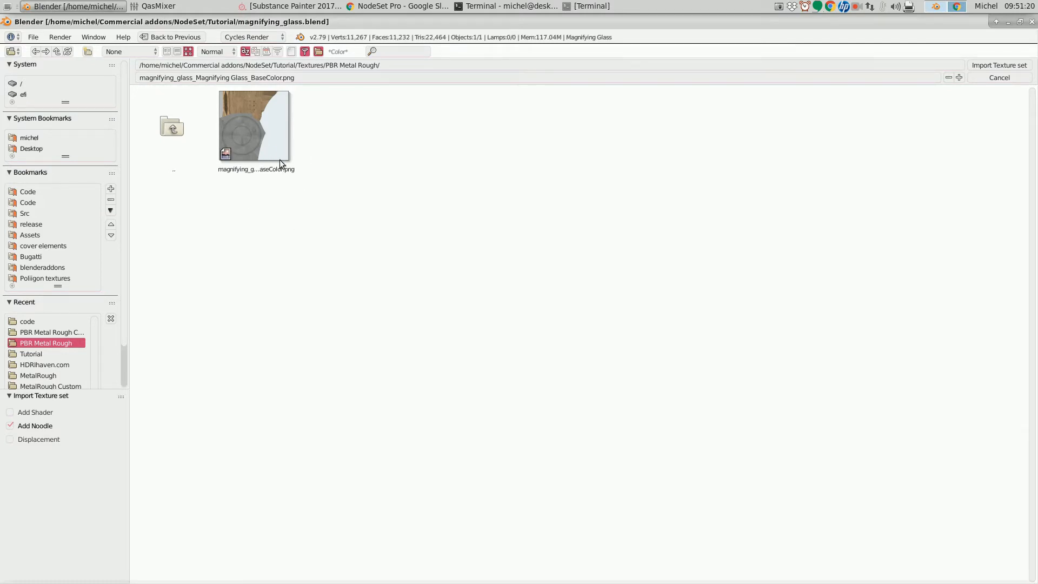
pyautogui.click(306, 51)
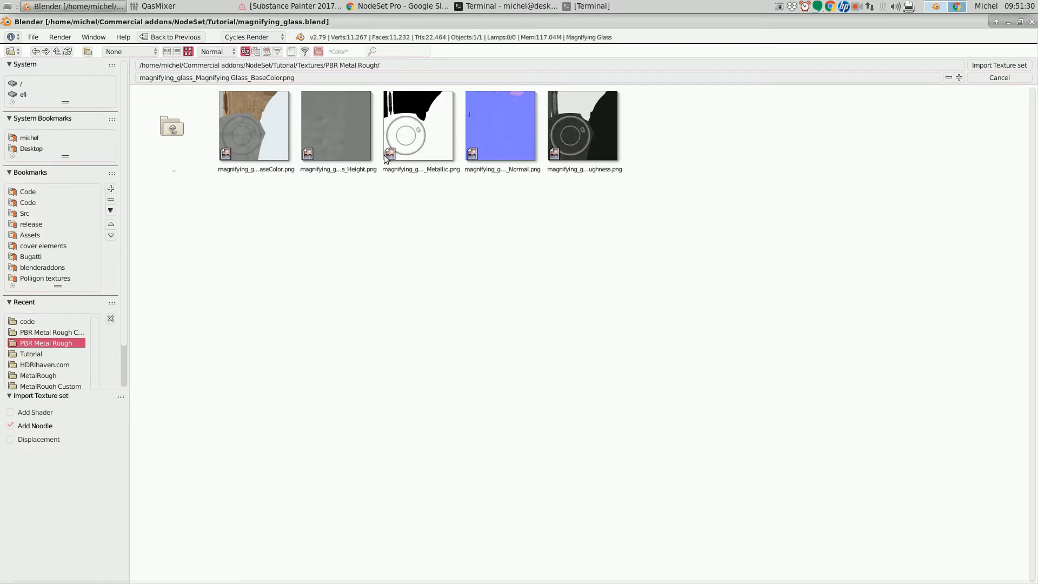
pyautogui.click(305, 52)
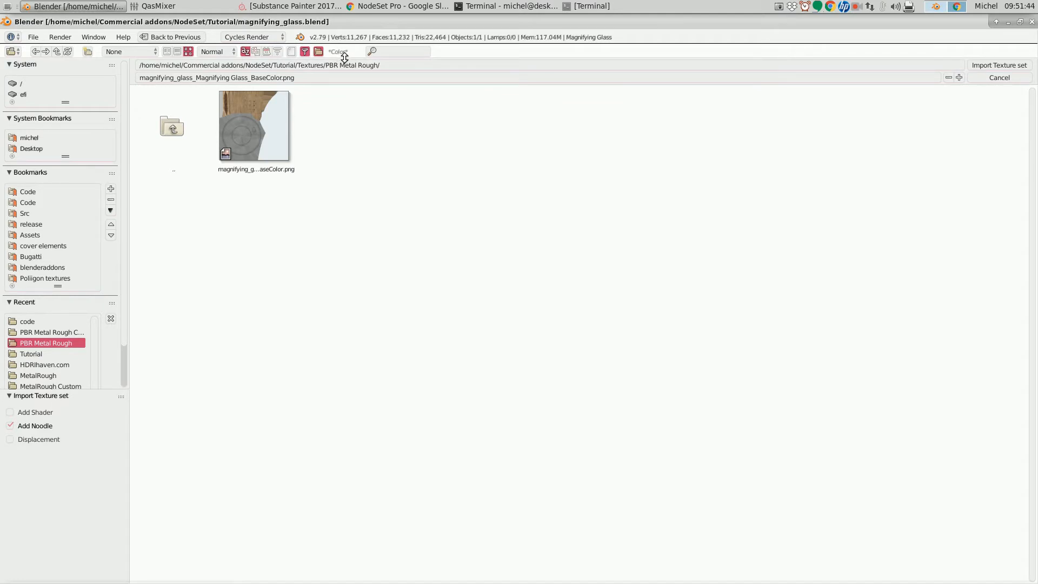
pyautogui.doubleClick(262, 150)
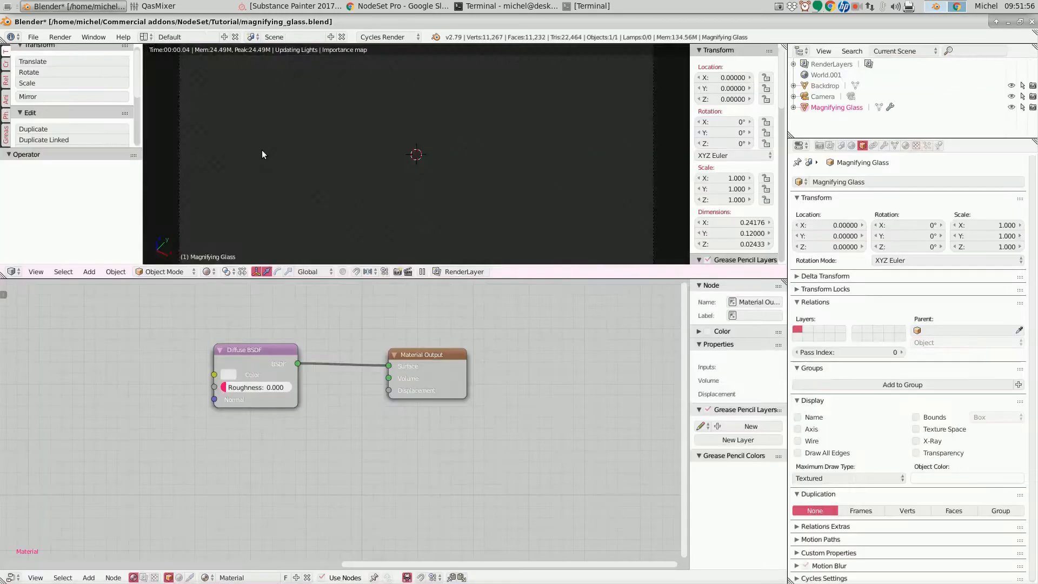
# - Examine the imported texture set, expanding and collapsing the BaseColor and Height nodes to check their color space settings
pyautogui.scroll(-5, 317, 420)
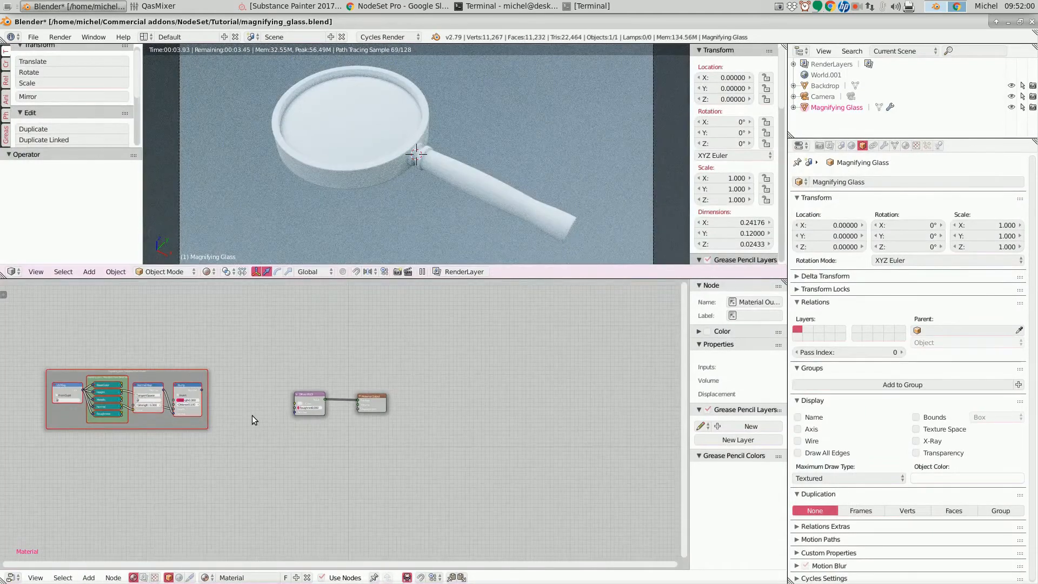
pyautogui.moveTo(88, 479); pyautogui.dragTo(255, 475, button='middle')
pyautogui.scroll(3, 313, 462)
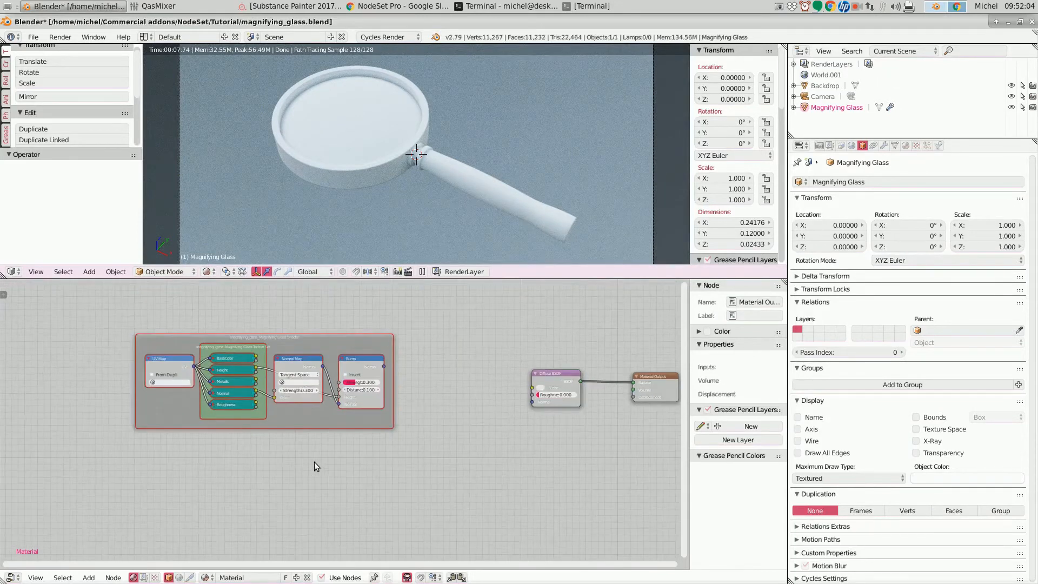
pyautogui.scroll(1, 339, 418)
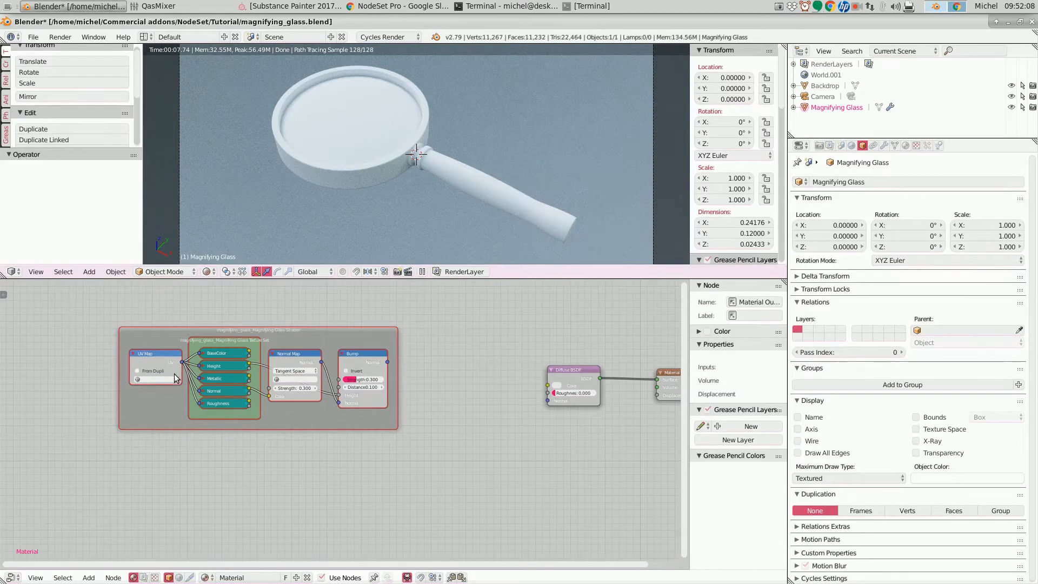
pyautogui.click(206, 361)
pyautogui.press('h')
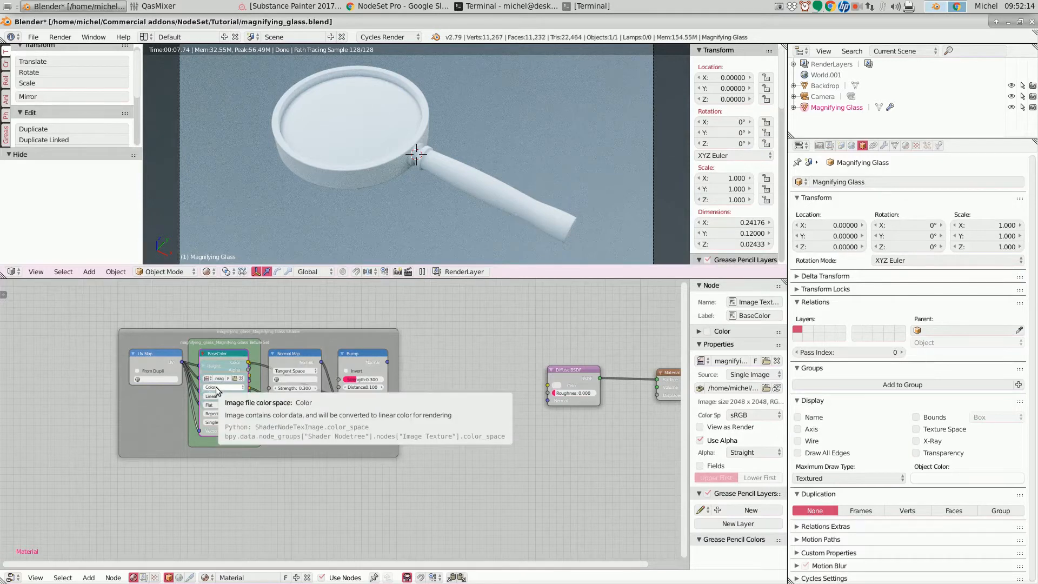
pyautogui.click(203, 354)
pyautogui.click(204, 367)
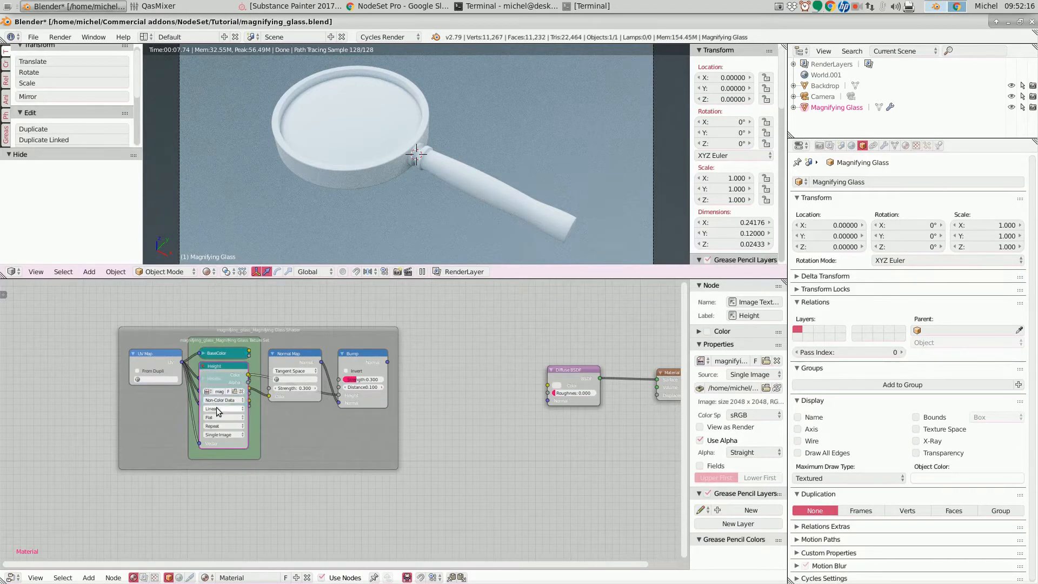
pyautogui.click(204, 366)
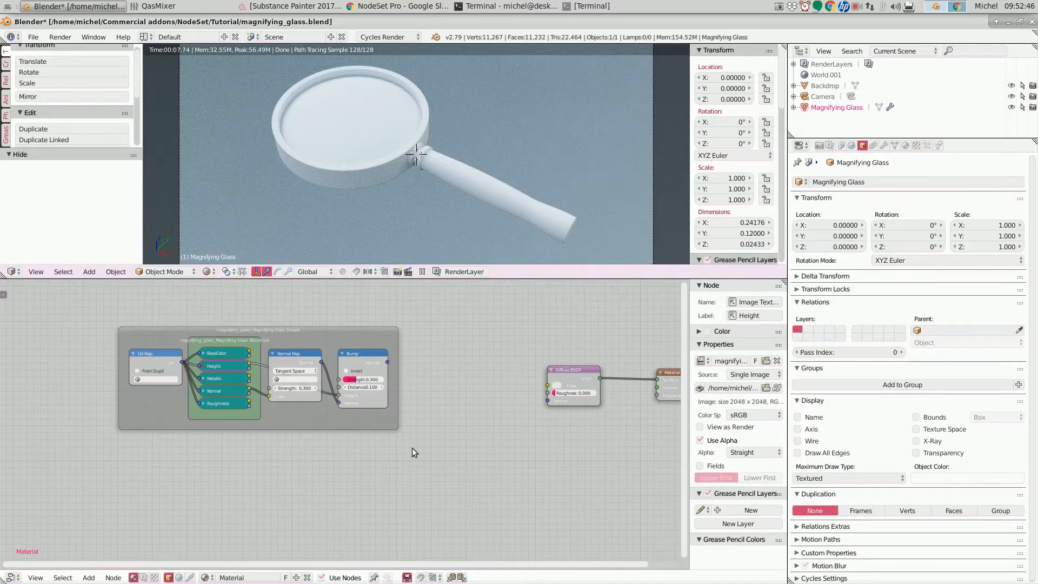
pyautogui.scroll(-1, 425, 435)
pyautogui.scroll(2, 422, 434)
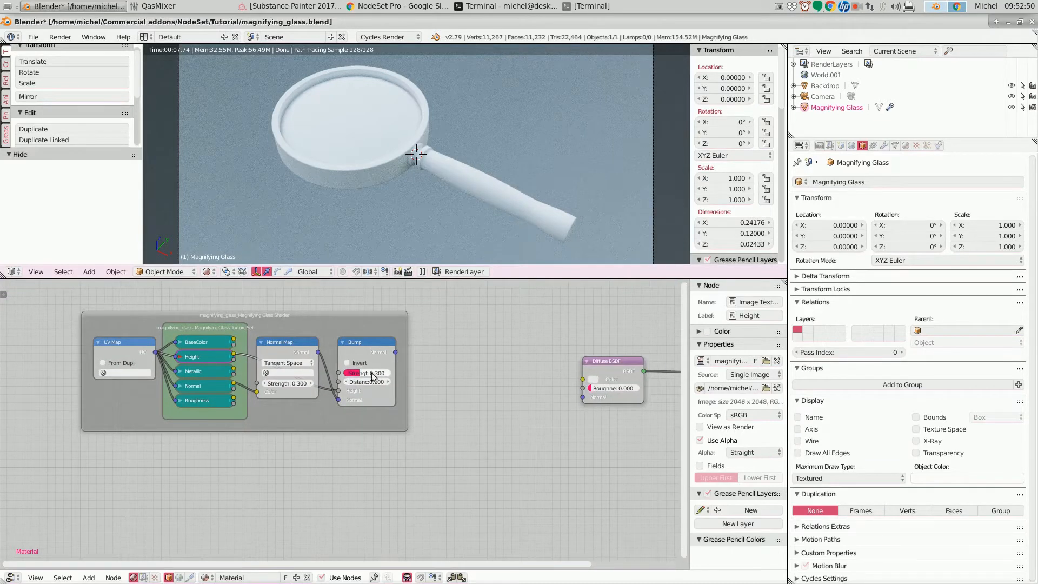
pyautogui.scroll(-1, 494, 385)
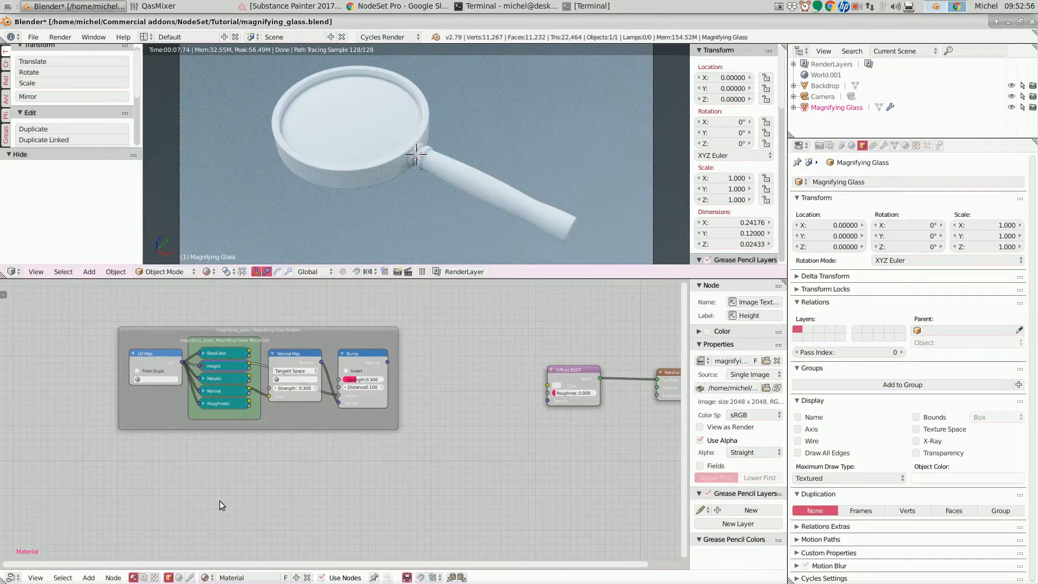
# - Import an Image Texture Set + Shader into the material using the BaseColor image from the PBR Metal Rough folder
pyautogui.click(89, 577)
pyautogui.moveTo(128, 503)
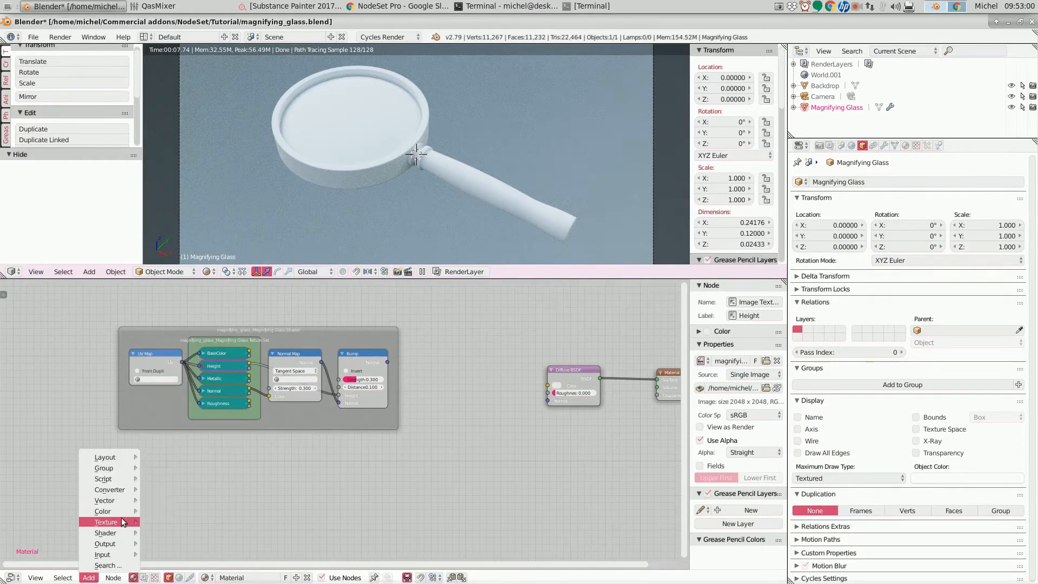
pyautogui.moveTo(129, 521)
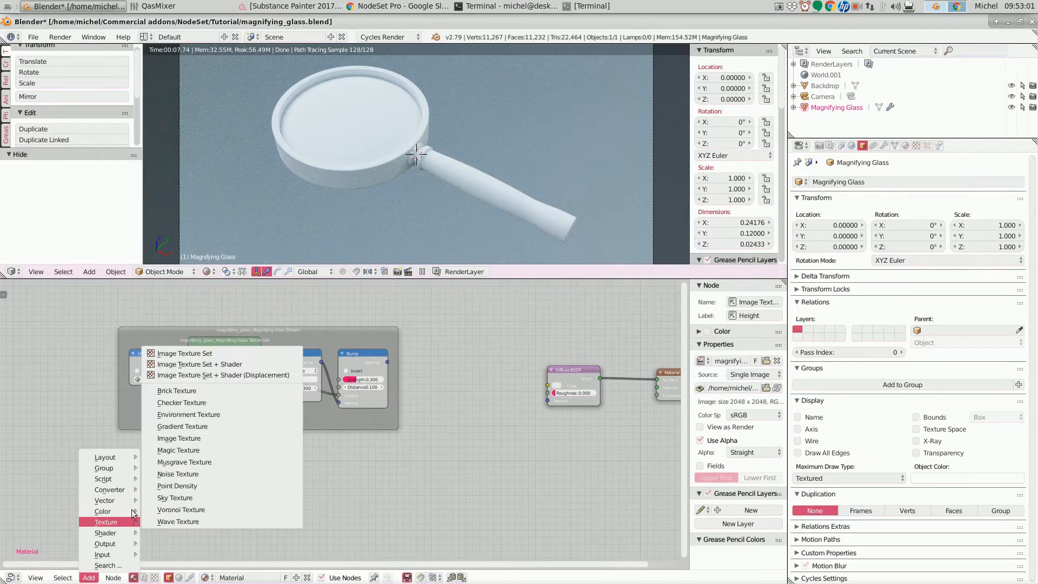
pyautogui.click(212, 368)
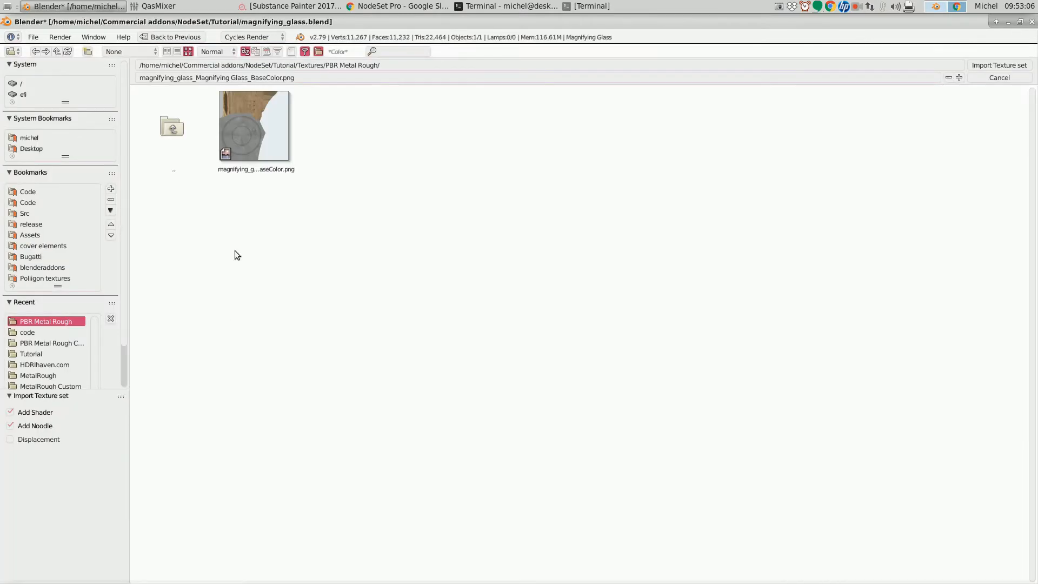
pyautogui.doubleClick(253, 138)
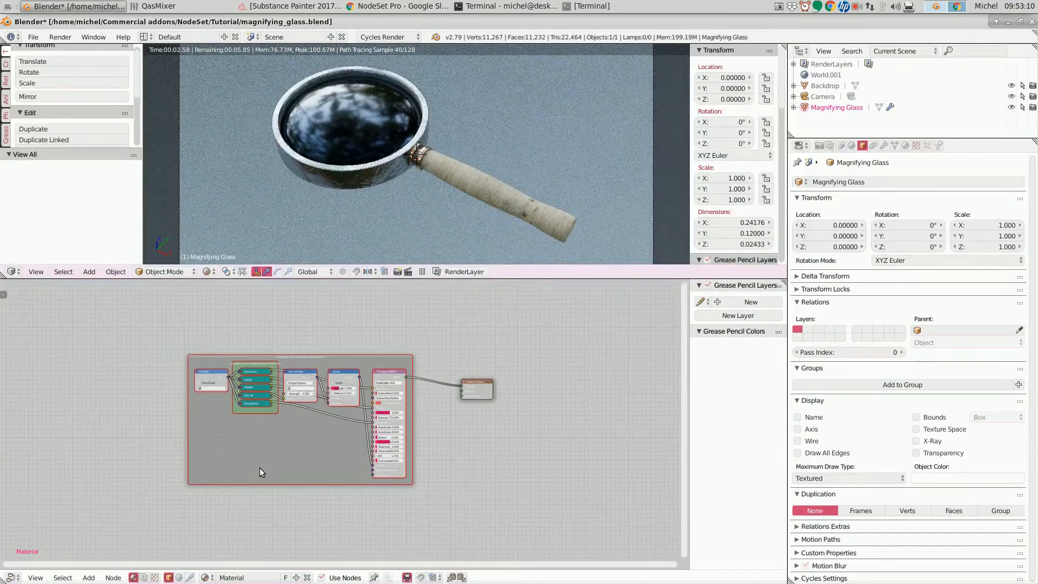
pyautogui.press('Home')
pyautogui.scroll(2, 262, 466)
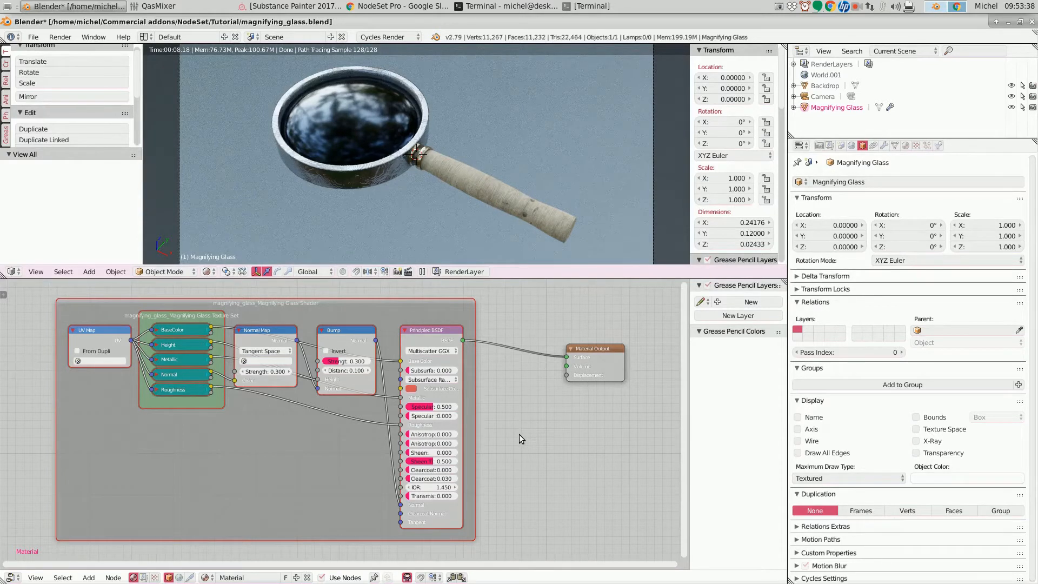
pyautogui.scroll(-1, 519, 434)
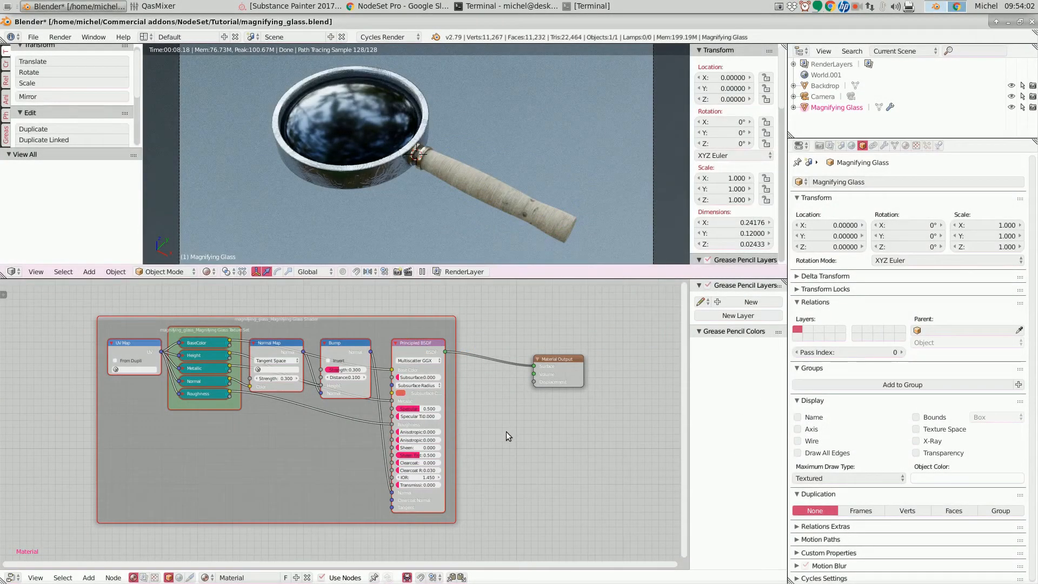
pyautogui.scroll(-2, 497, 436)
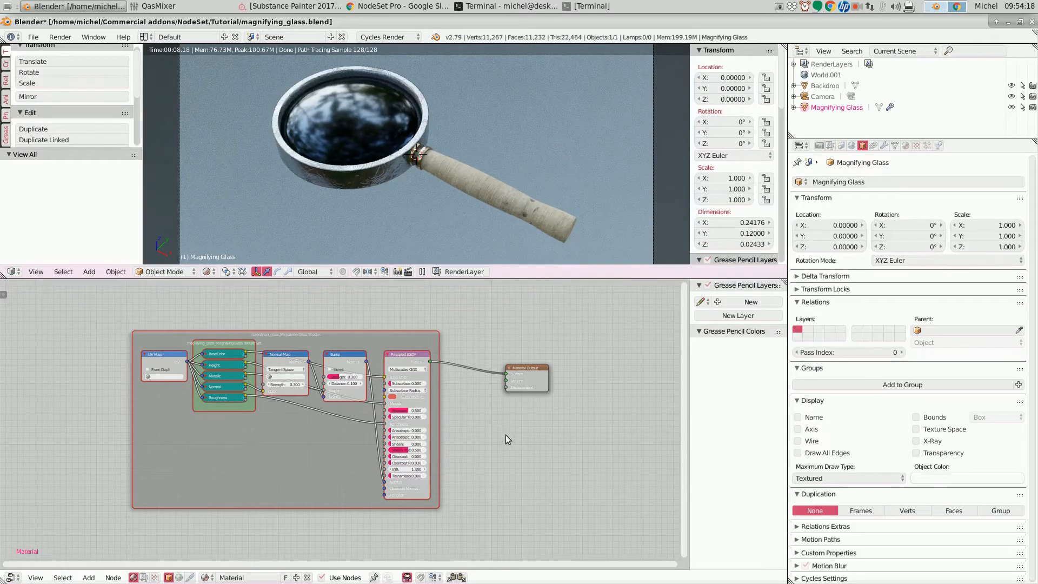
# - Add the Principled + Alpha node group to the material and place it just below the Material Output node
pyautogui.click(89, 577)
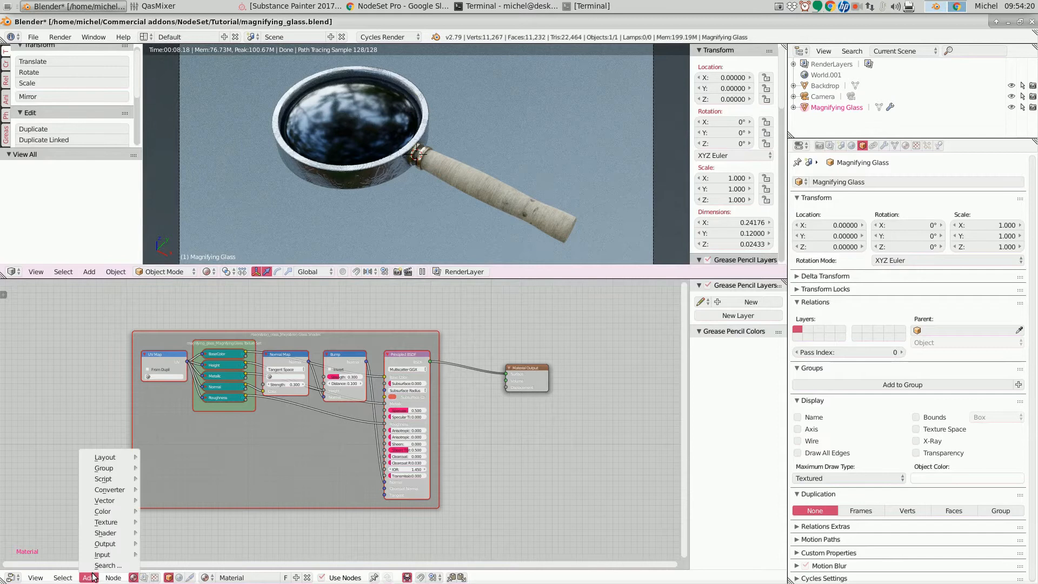
pyautogui.moveTo(112, 469)
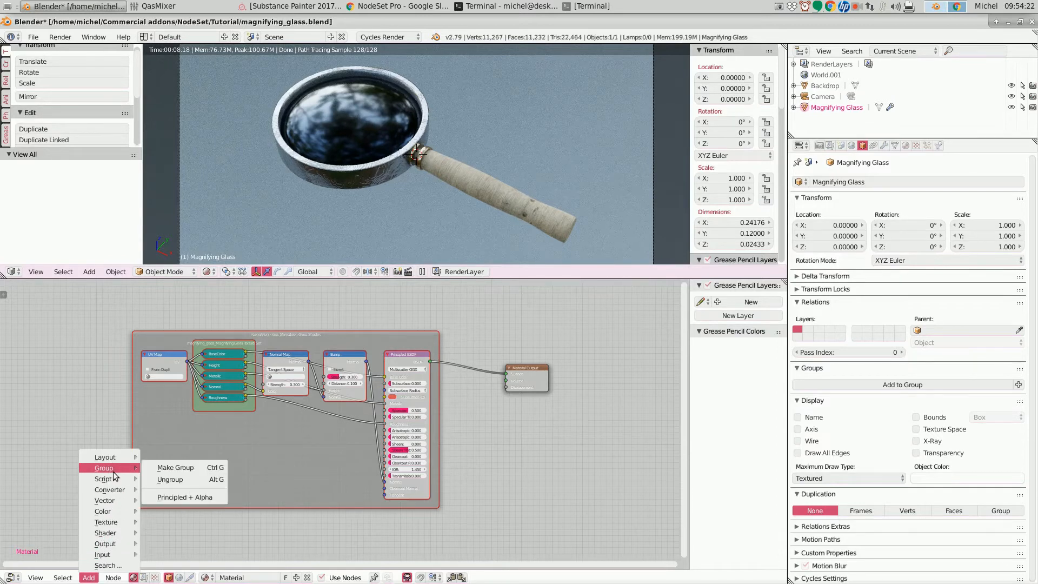
pyautogui.click(176, 496)
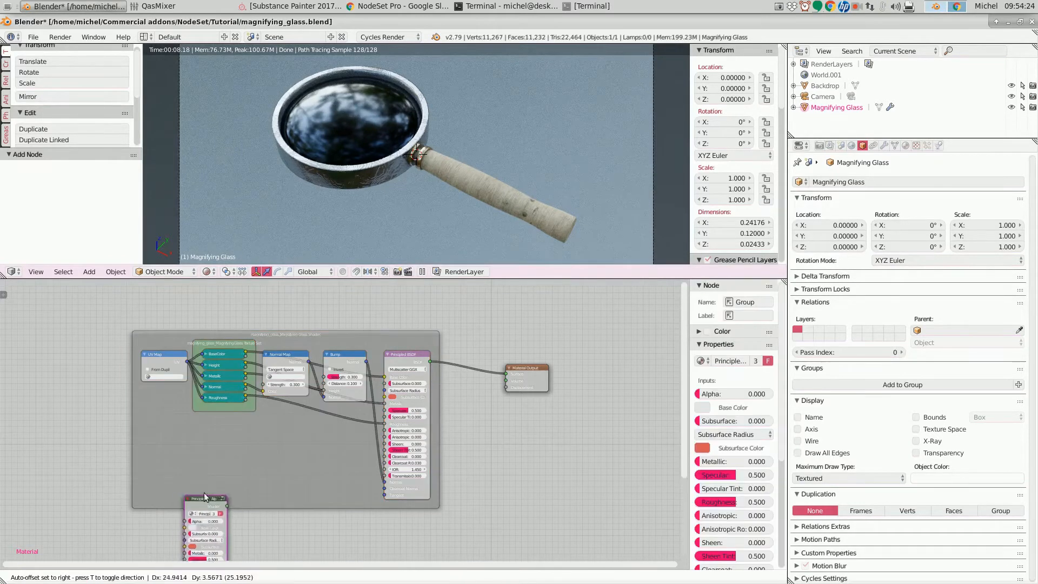
pyautogui.click(505, 401)
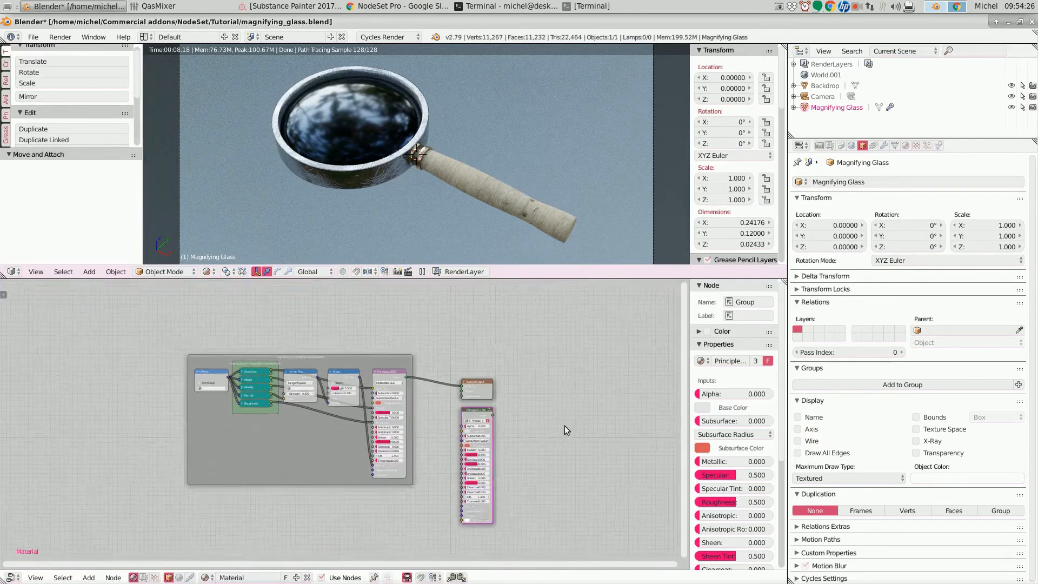
pyautogui.moveTo(471, 430); pyautogui.dragTo(366, 375, button='middle')
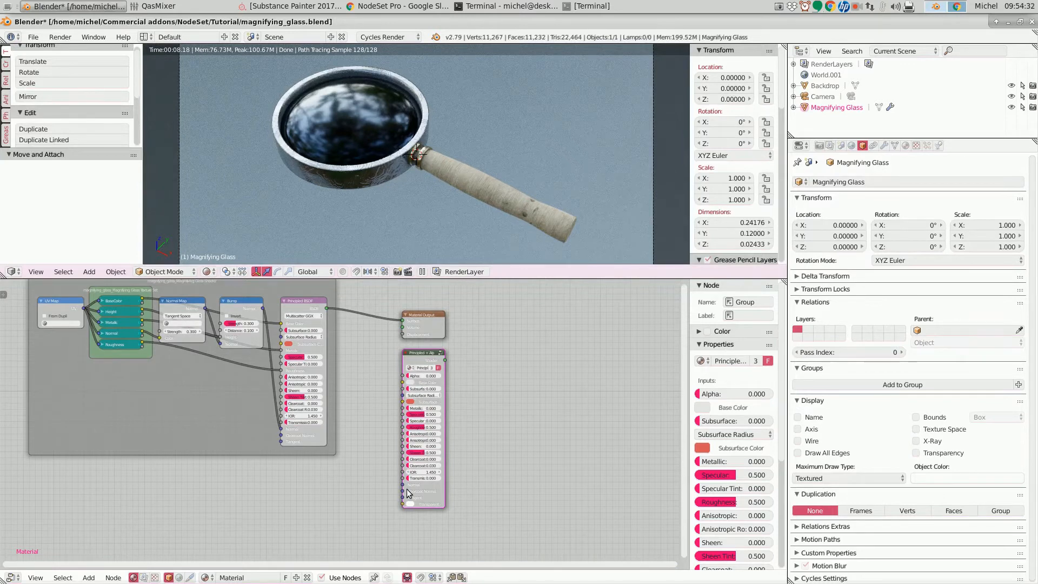
# - Open the Principled + Alpha group to examine its internal shader nodes, and return to the material's main node tree
pyautogui.click(420, 355)
pyautogui.press('Tab')
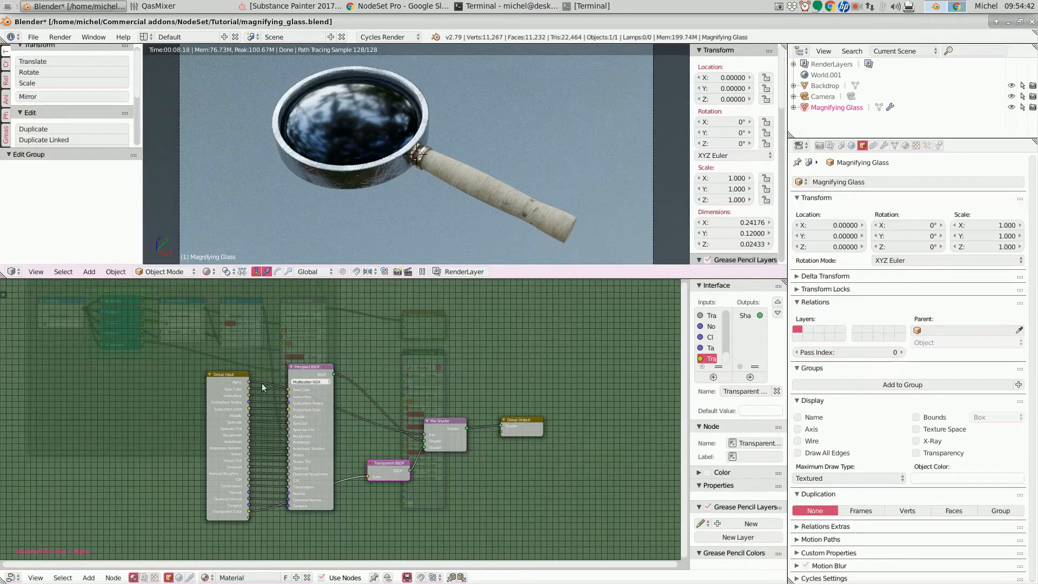
pyautogui.press('Tab')
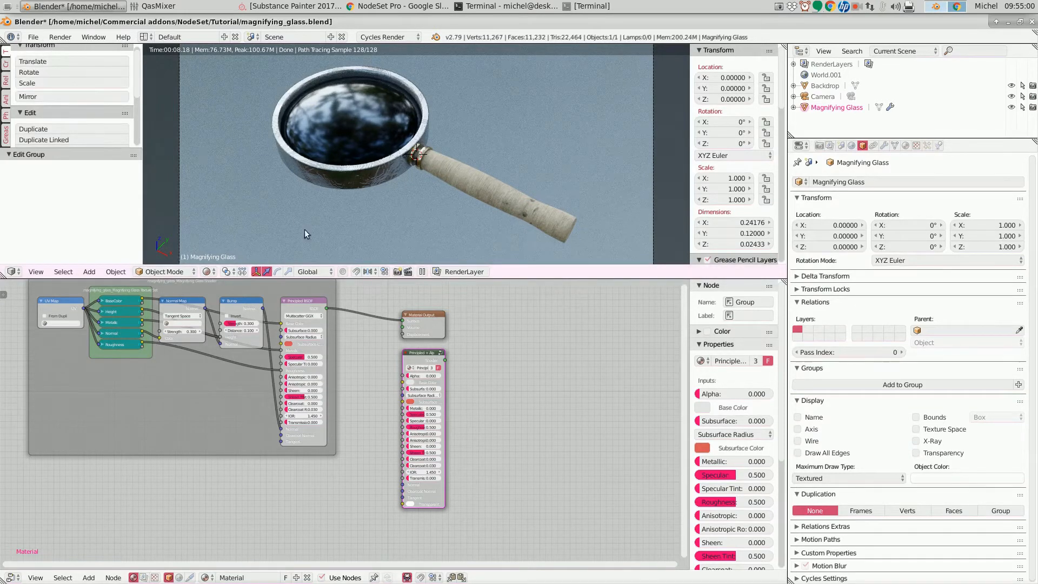
# - In the NodeSet add-on preferences, disable Use principled shader and choose Principled + Alpha as the alternative shader
pyautogui.click(33, 38)
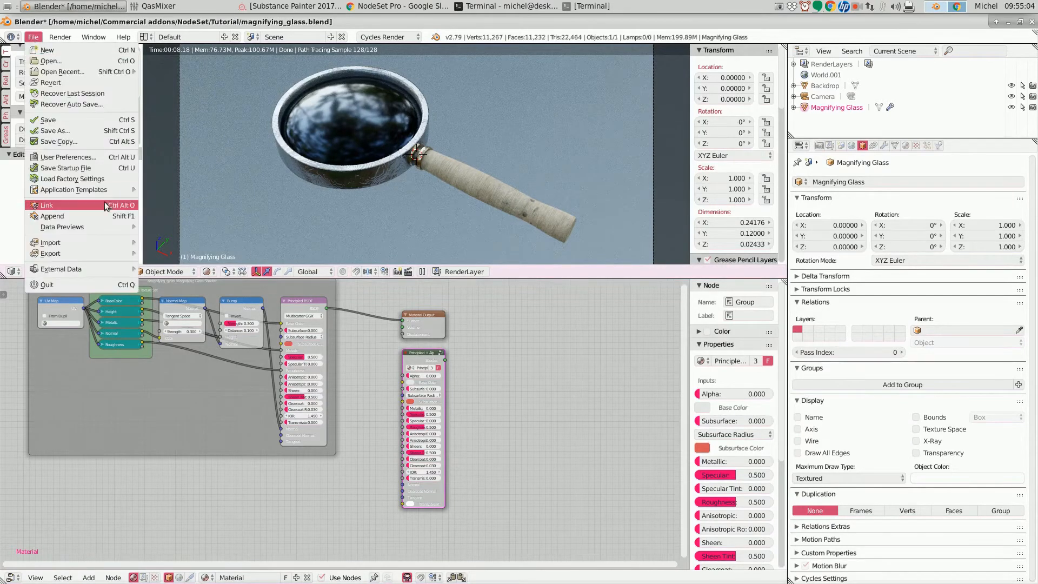
pyautogui.click(82, 154)
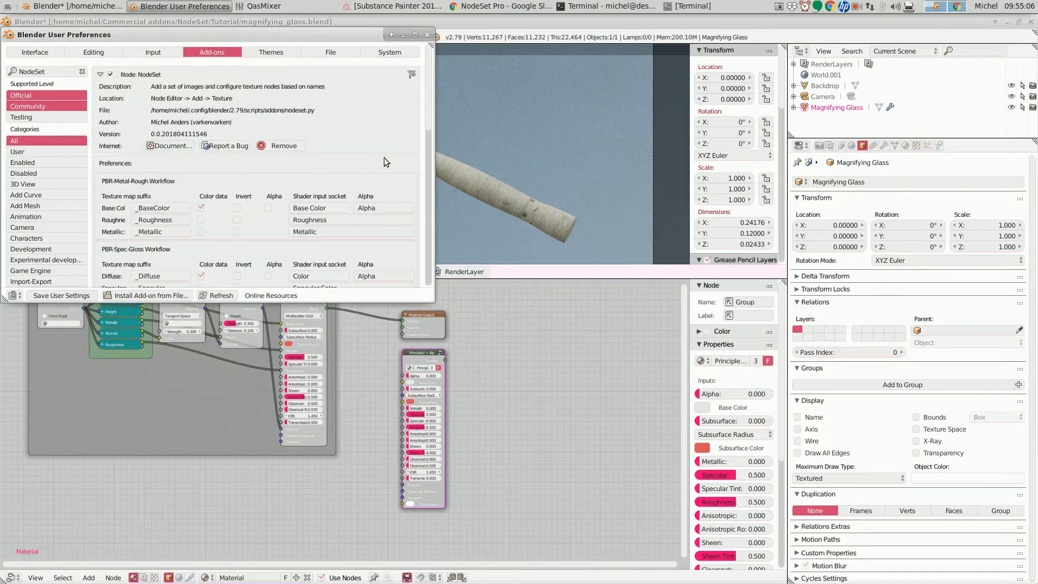
pyautogui.moveTo(274, 34); pyautogui.dragTo(656, 24)
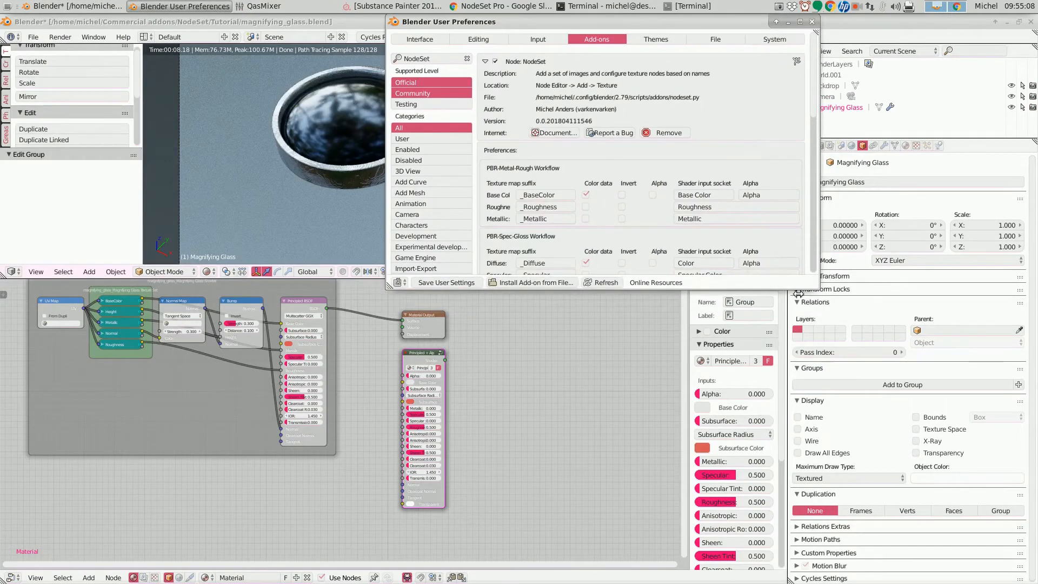
pyautogui.moveTo(809, 284); pyautogui.dragTo(841, 562)
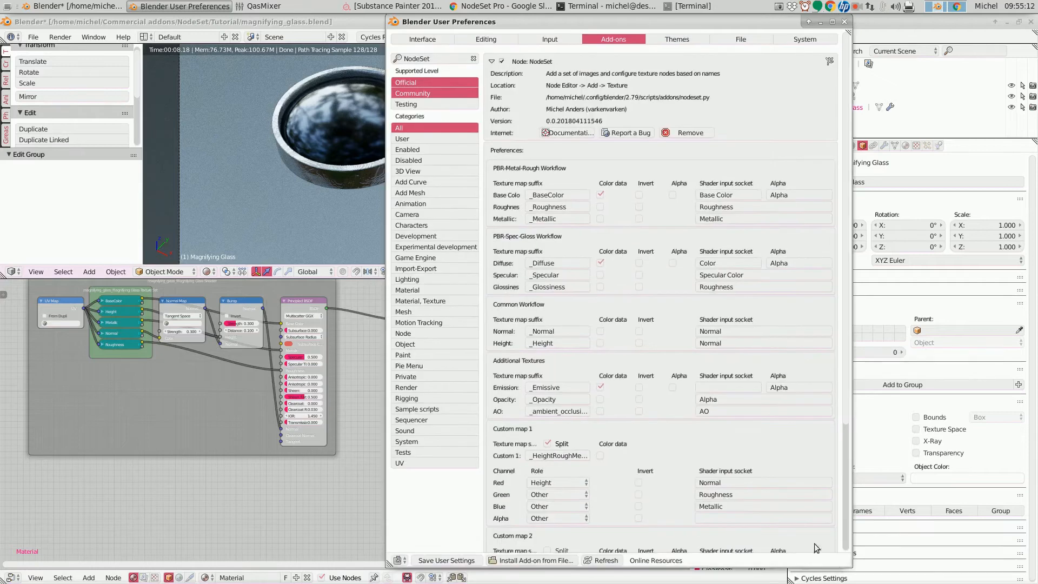
pyautogui.scroll(-5, 619, 273)
pyautogui.scroll(-2, 618, 268)
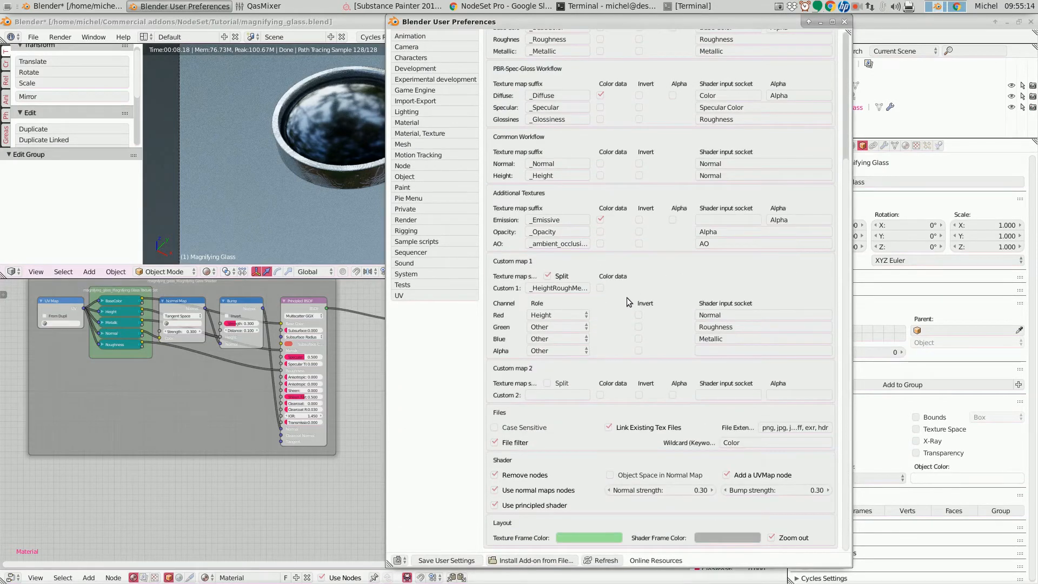
pyautogui.click(495, 505)
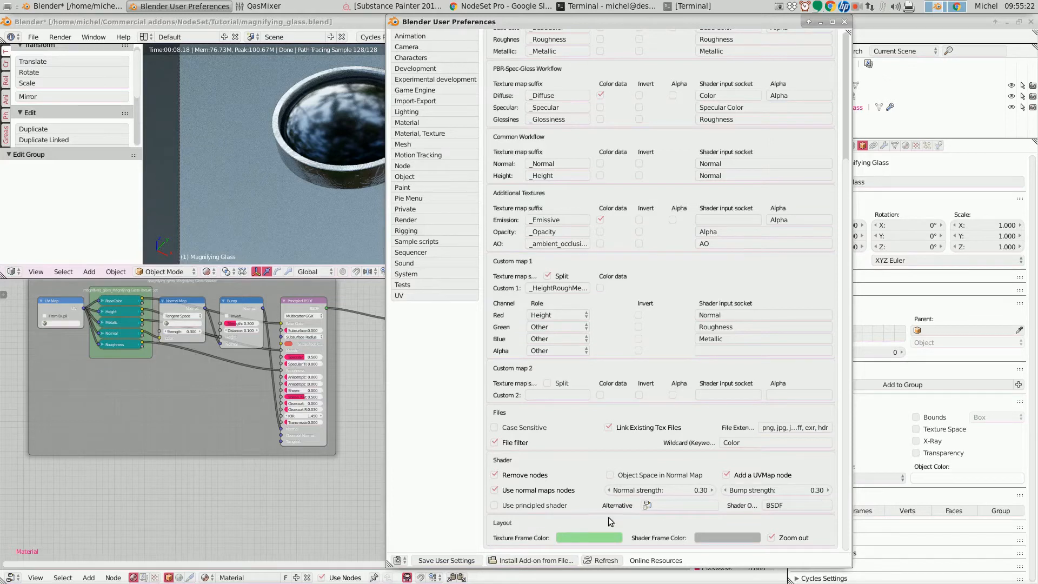
pyautogui.click(651, 504)
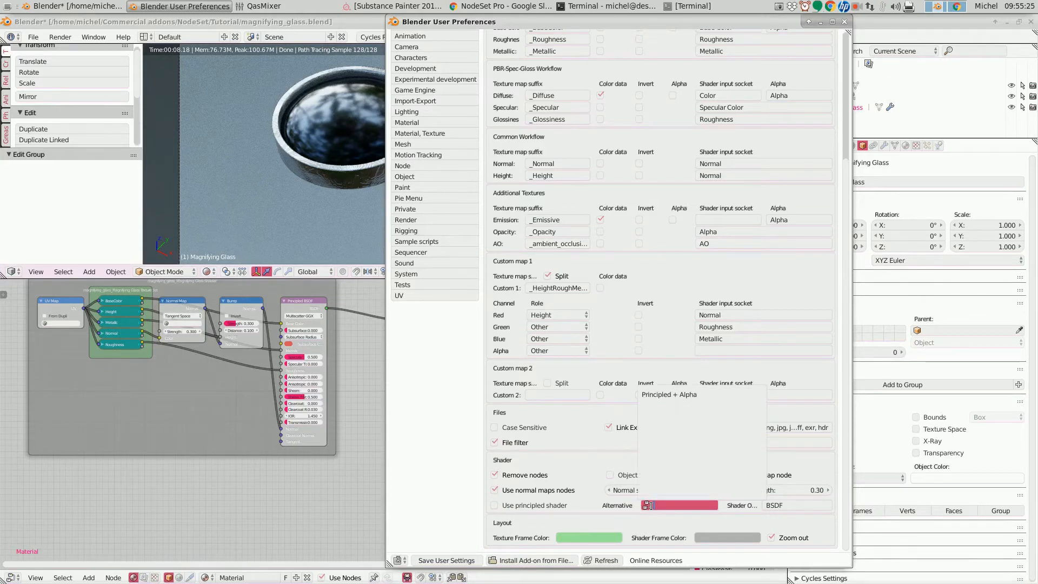
pyautogui.click(665, 394)
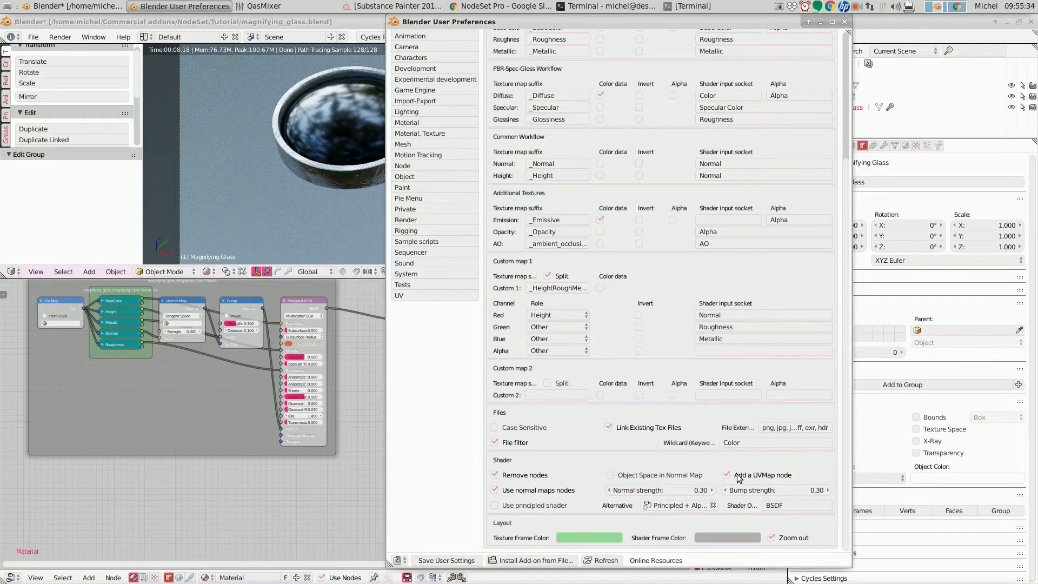
# - Set the alternative shader's output name to Shader in the NodeSet preferences, checking the group node's output socket, and close the preferences
pyautogui.moveTo(510, 19); pyautogui.dragTo(660, 25)
pyautogui.scroll(2, 437, 381)
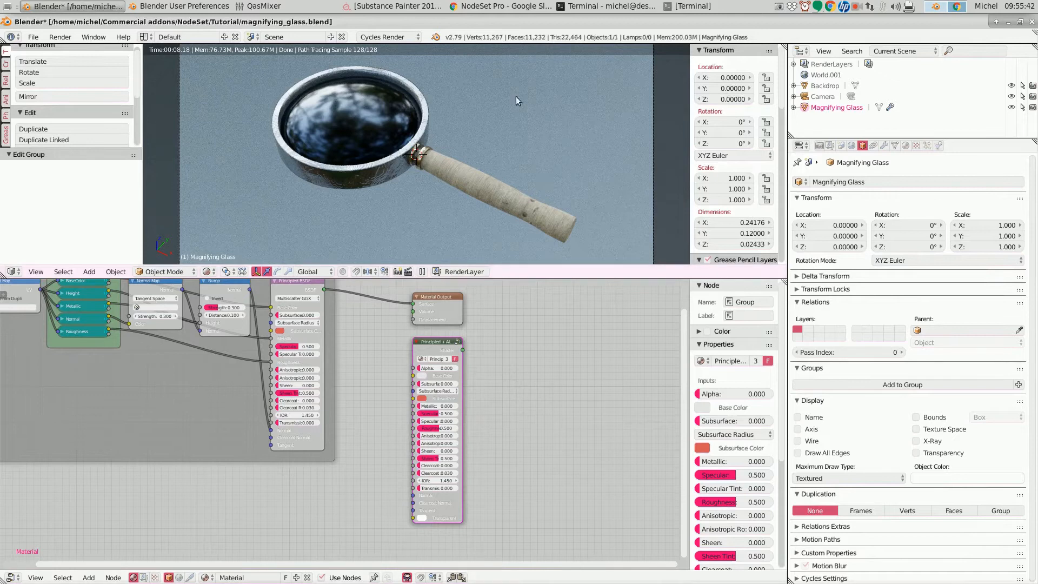
pyautogui.click(216, 6)
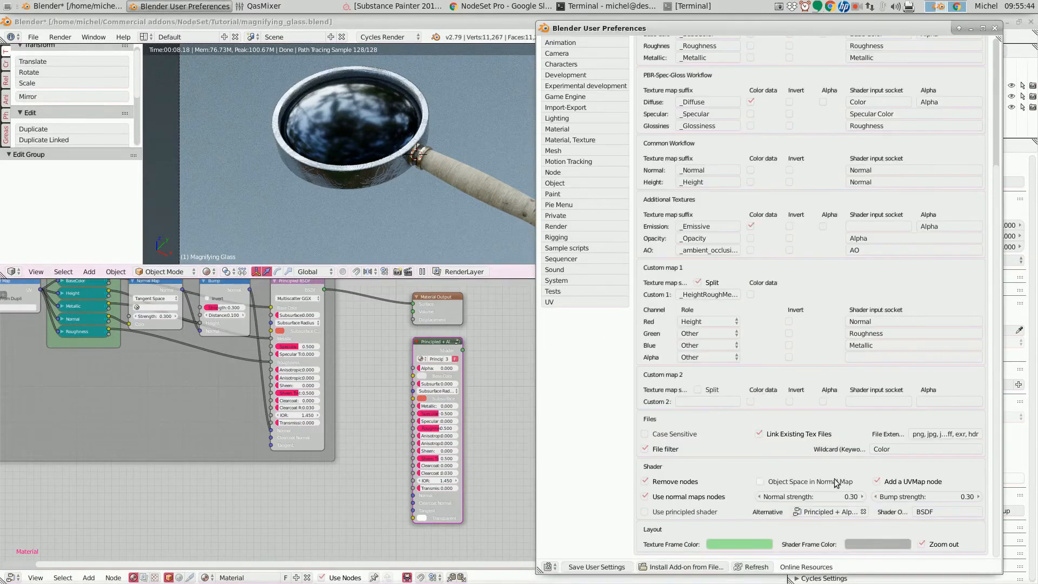
pyautogui.click(924, 511)
pyautogui.write('Shader')
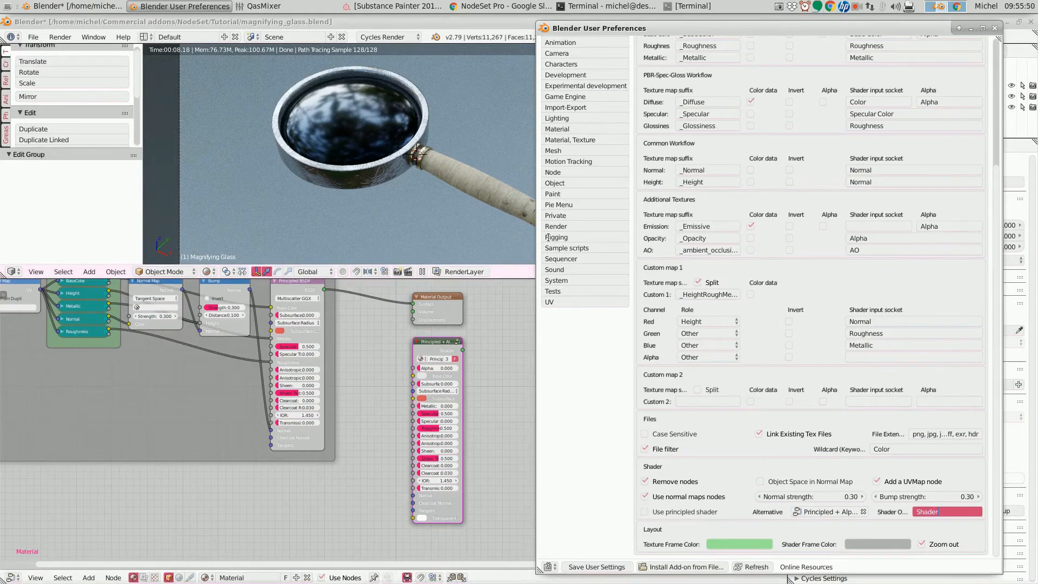
pyautogui.press('Return')
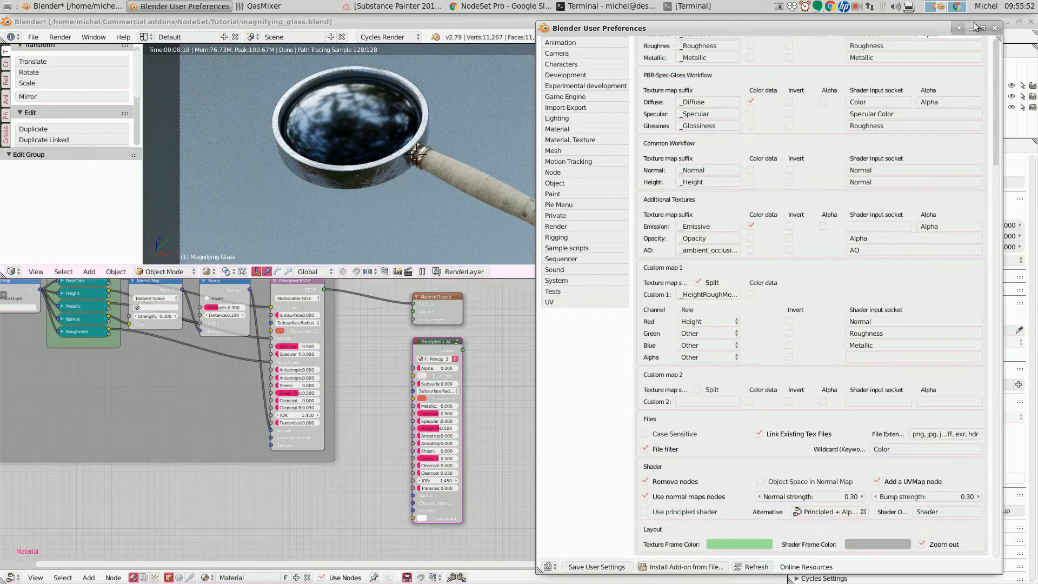
pyautogui.click(994, 29)
# - Import an Image Texture Set + Shader from the PBR Metal Rough BaseColor image, using the alternative Principled + Alpha shader
pyautogui.press('Home')
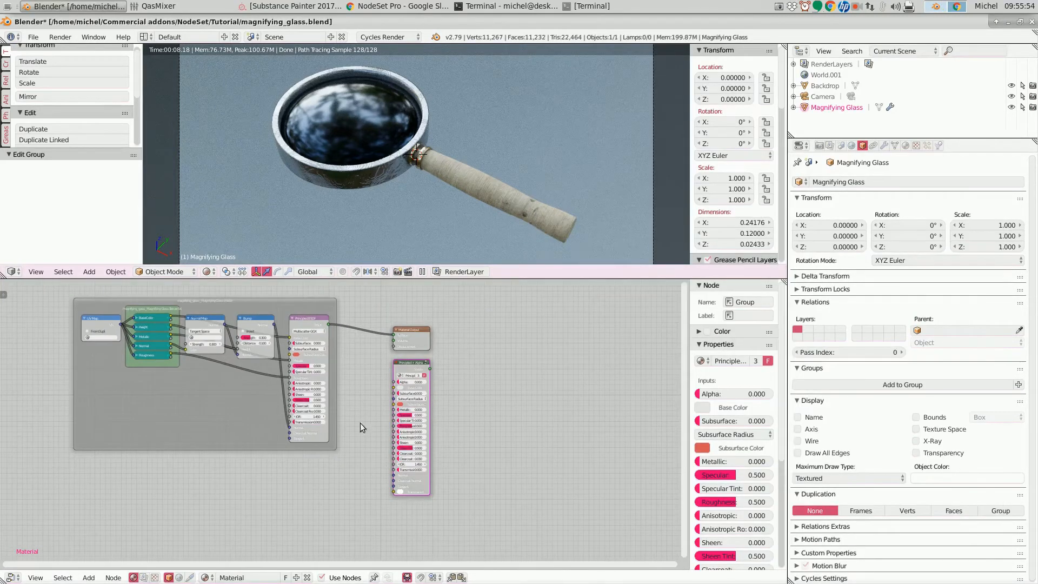
pyautogui.click(89, 577)
pyautogui.moveTo(108, 523)
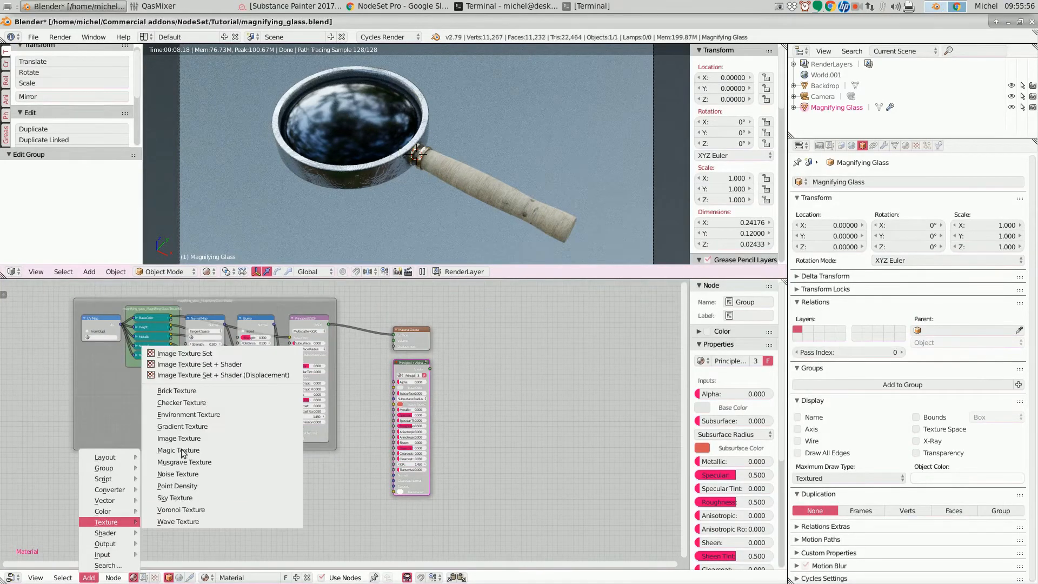
pyautogui.click(198, 364)
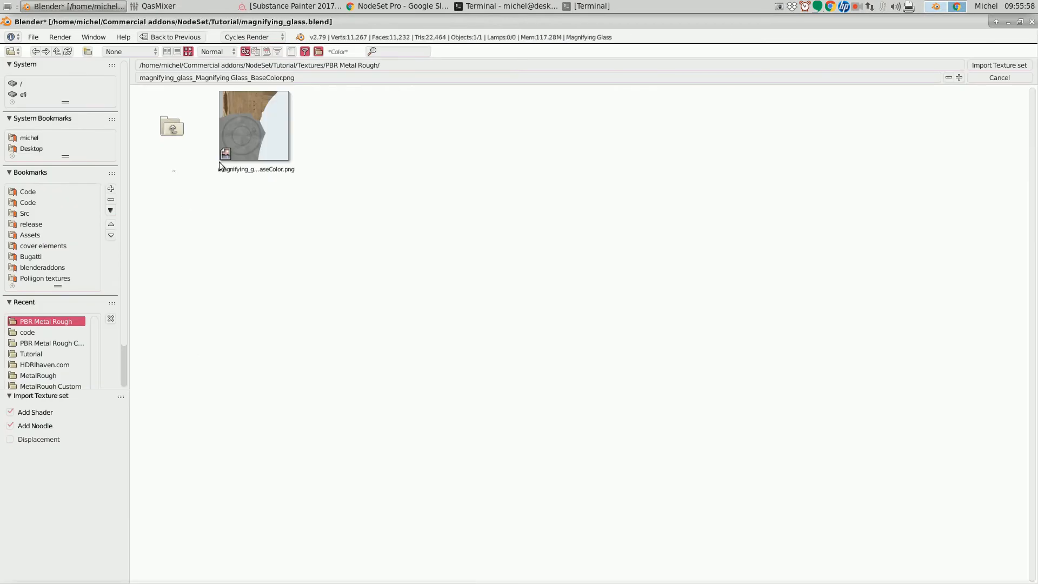
pyautogui.doubleClick(235, 154)
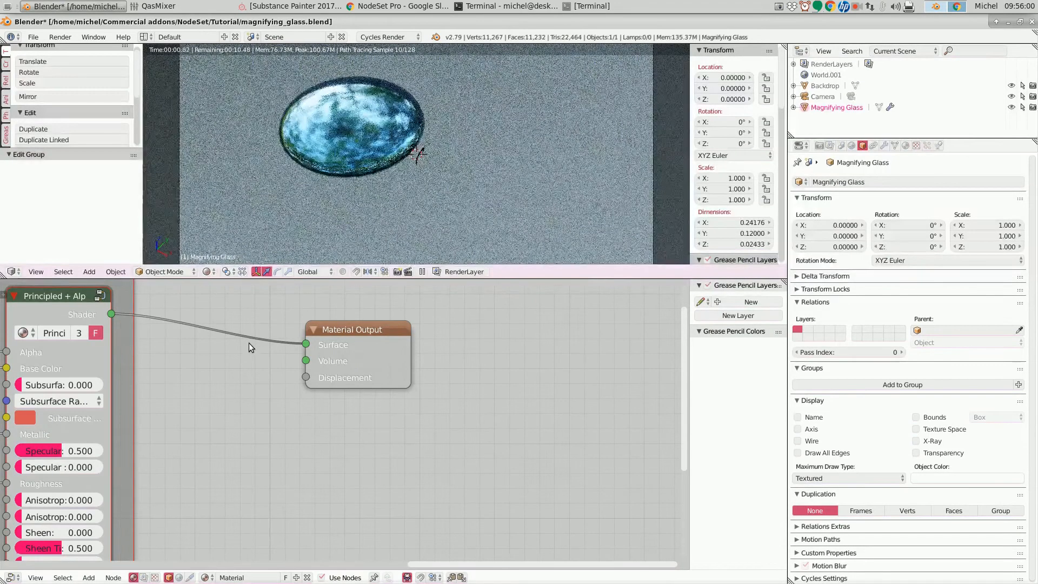
pyautogui.scroll(-2, 247, 348)
pyautogui.moveTo(248, 348); pyautogui.dragTo(517, 317, button='middle')
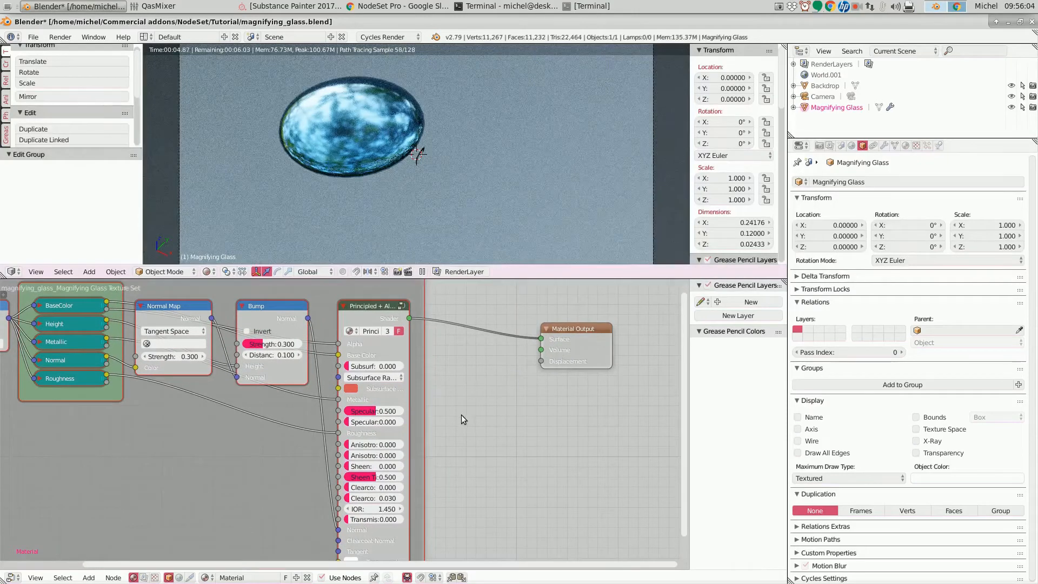
pyautogui.scroll(-2, 459, 410)
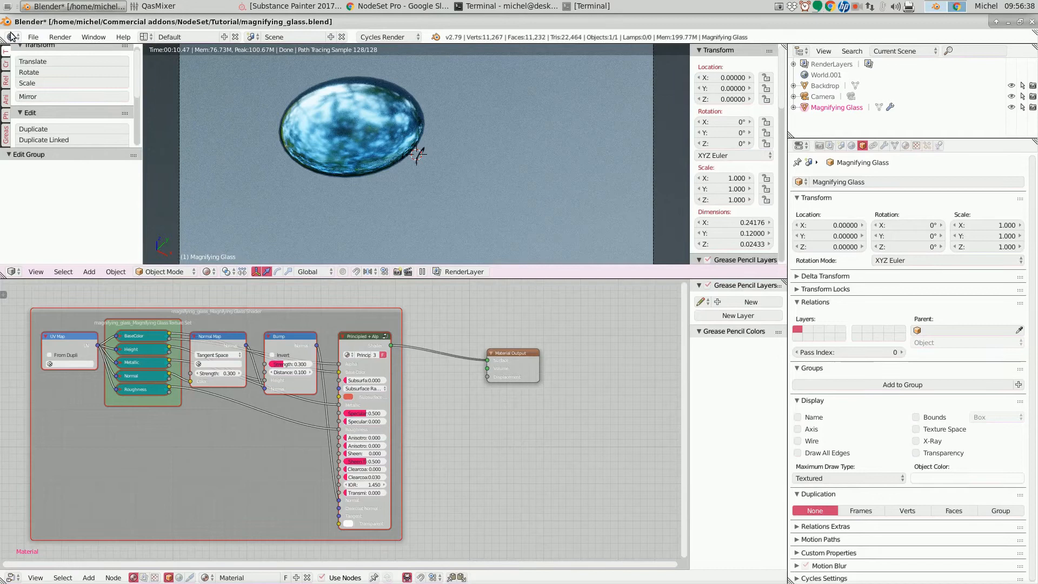
# - Enable the Alpha option for Base Color under PBR-Metal-Rough Workflow in the NodeSet preferences, and close them
pyautogui.click(35, 38)
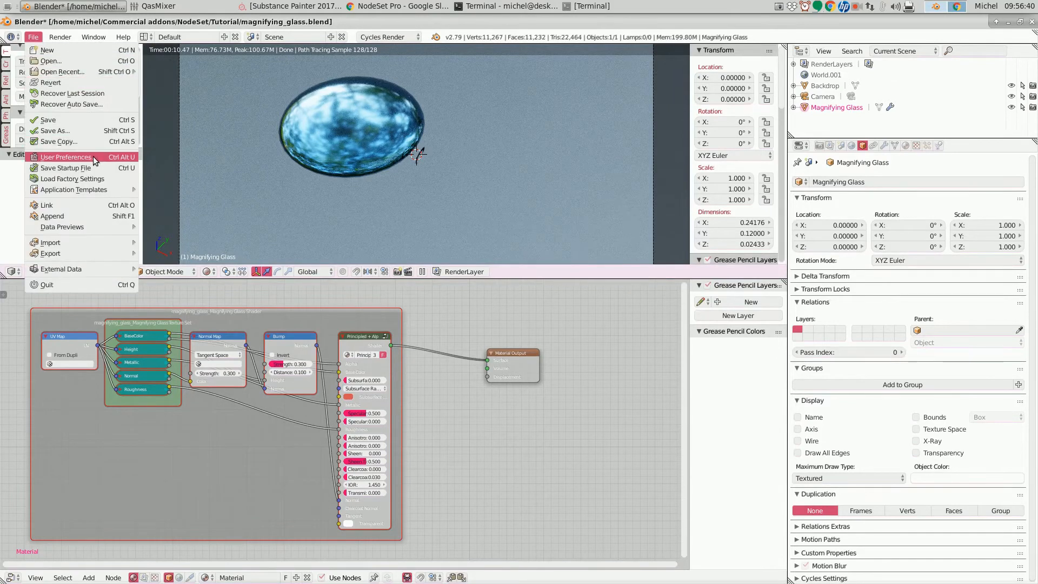
pyautogui.click(69, 157)
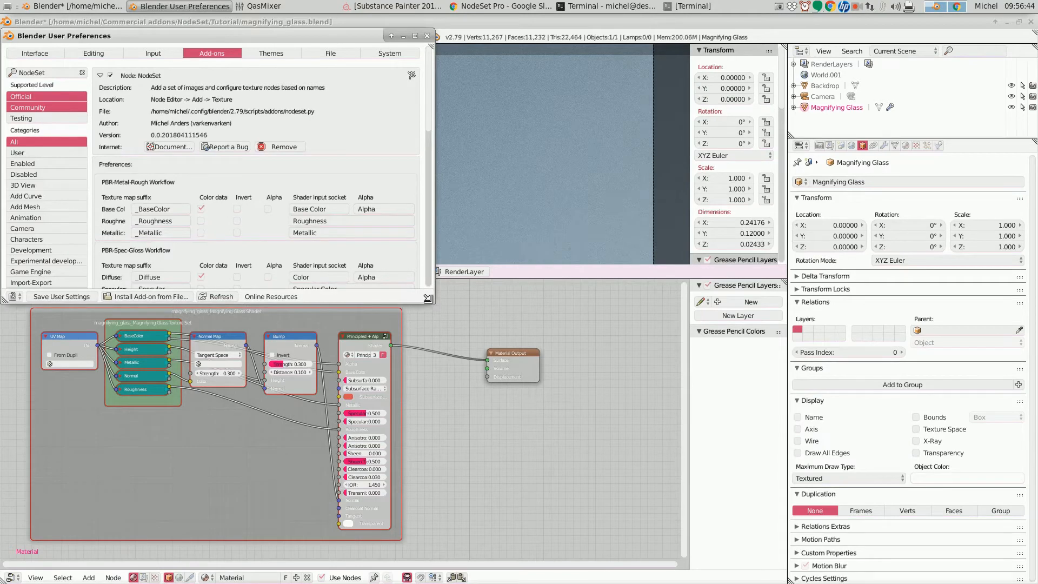
pyautogui.moveTo(433, 302); pyautogui.dragTo(630, 444)
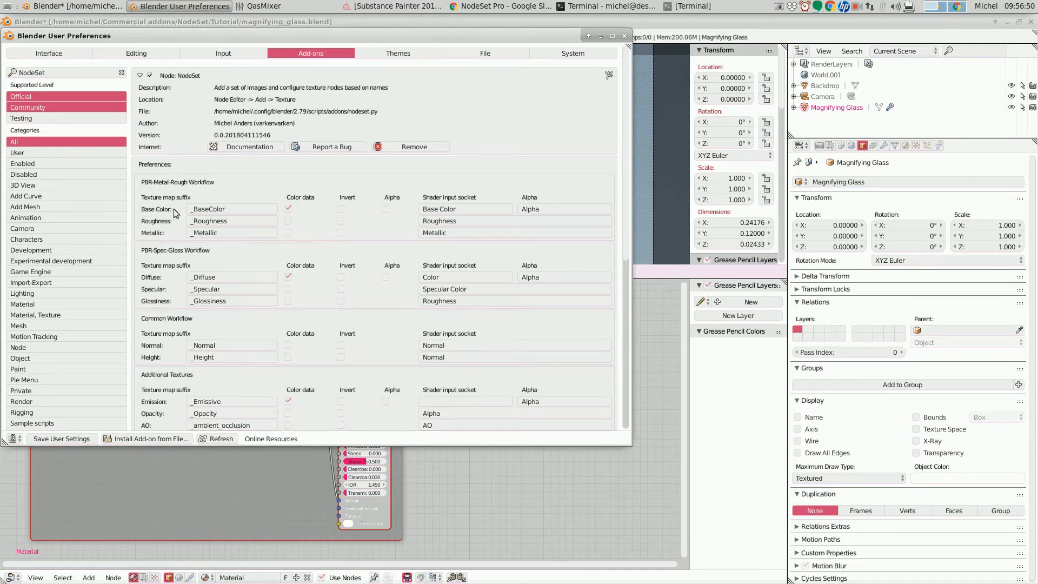
pyautogui.click(385, 209)
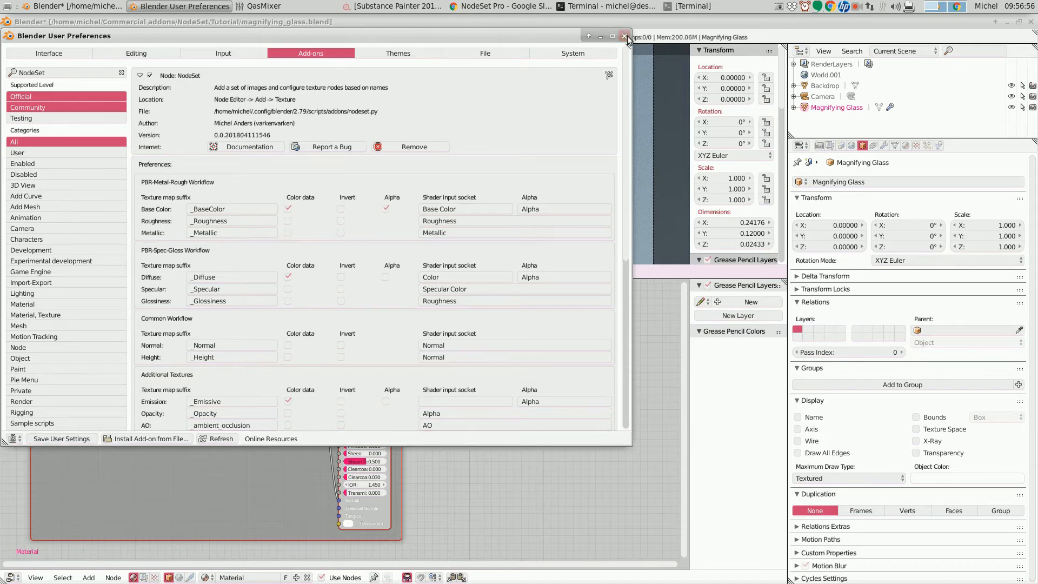
pyautogui.click(625, 36)
# - Re-import the Image Texture Set + Shader with the BaseColor image, and select the Invert node beside BaseColor to inspect its settings
pyautogui.click(89, 578)
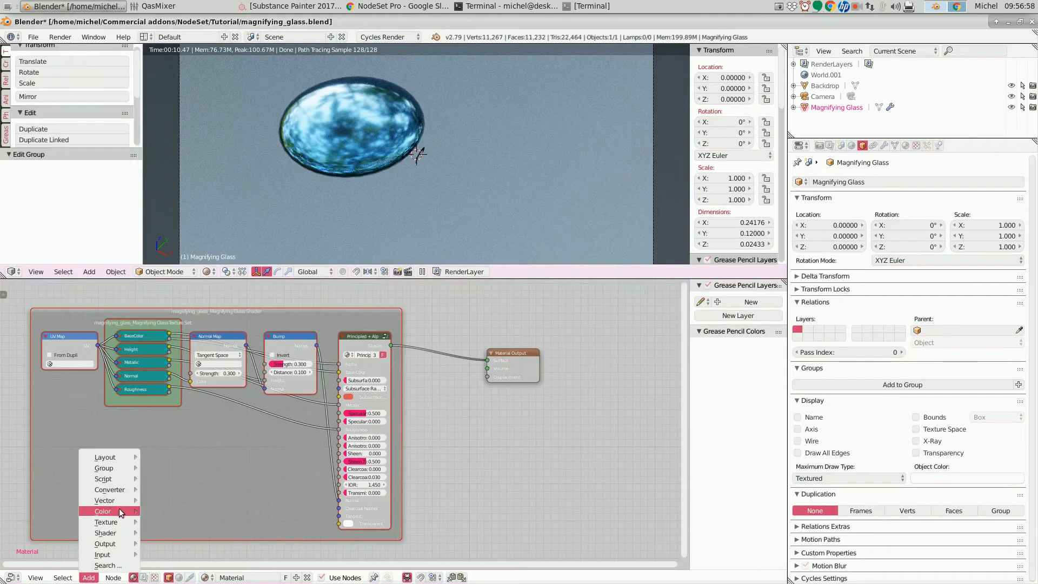
pyautogui.moveTo(122, 522)
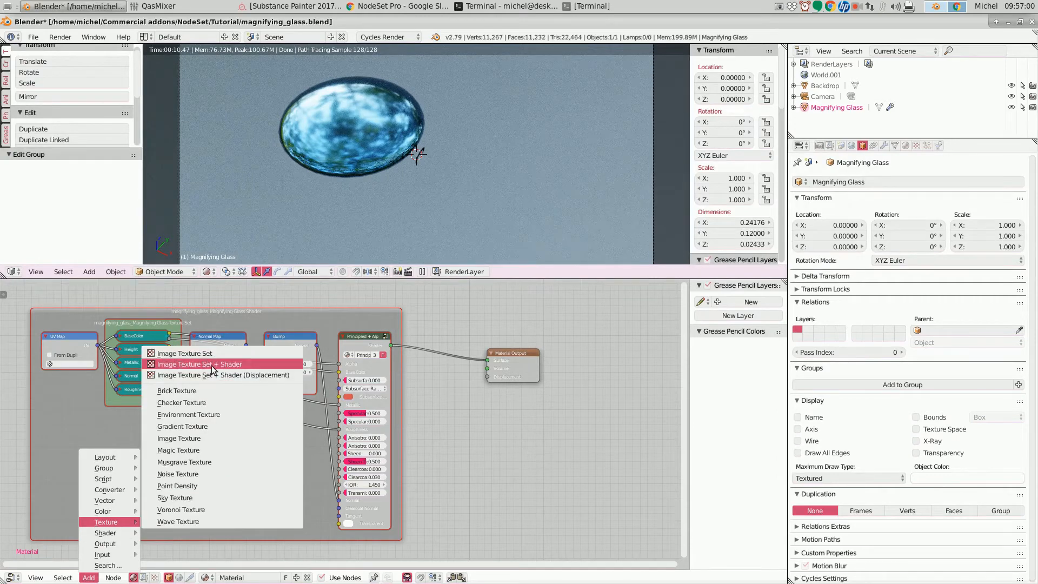
pyautogui.click(173, 370)
pyautogui.click(243, 132)
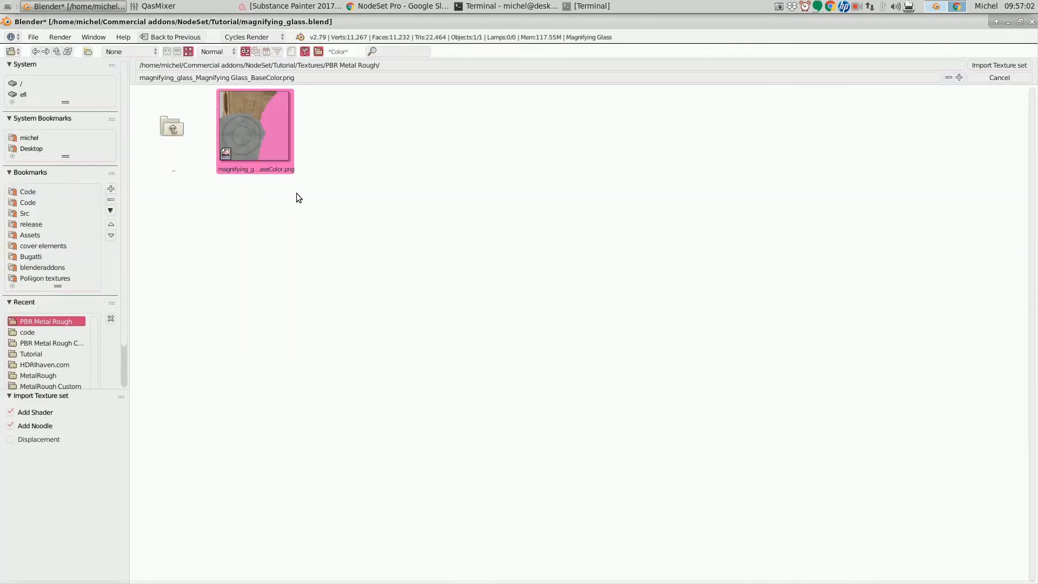
pyautogui.press('Return')
pyautogui.scroll(-4, 417, 407)
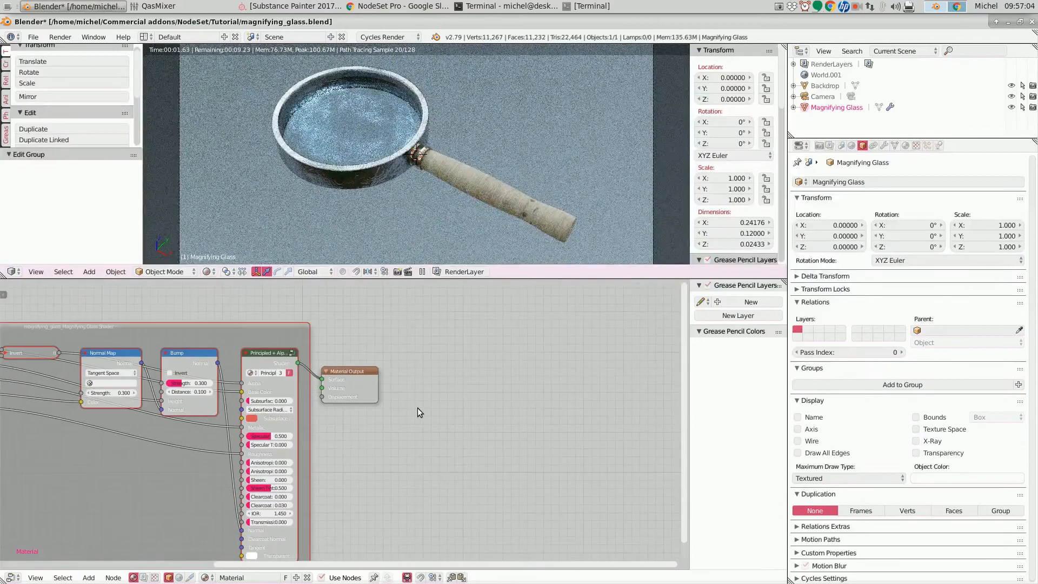
pyautogui.moveTo(355, 325); pyautogui.dragTo(578, 313, button='middle')
pyautogui.scroll(1, 577, 313)
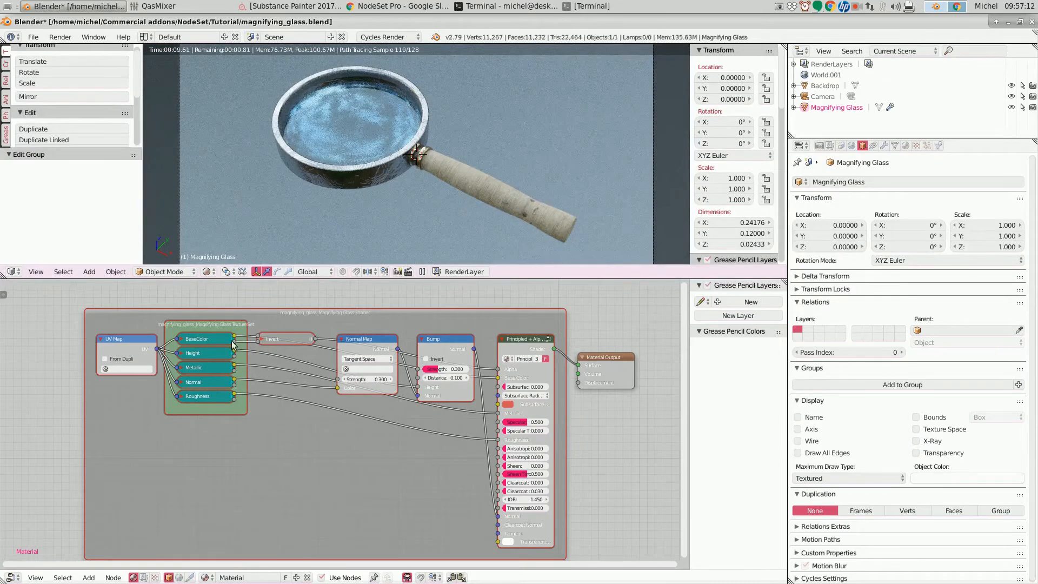
pyautogui.click(273, 340)
pyautogui.moveTo(273, 339); pyautogui.dragTo(277, 341)
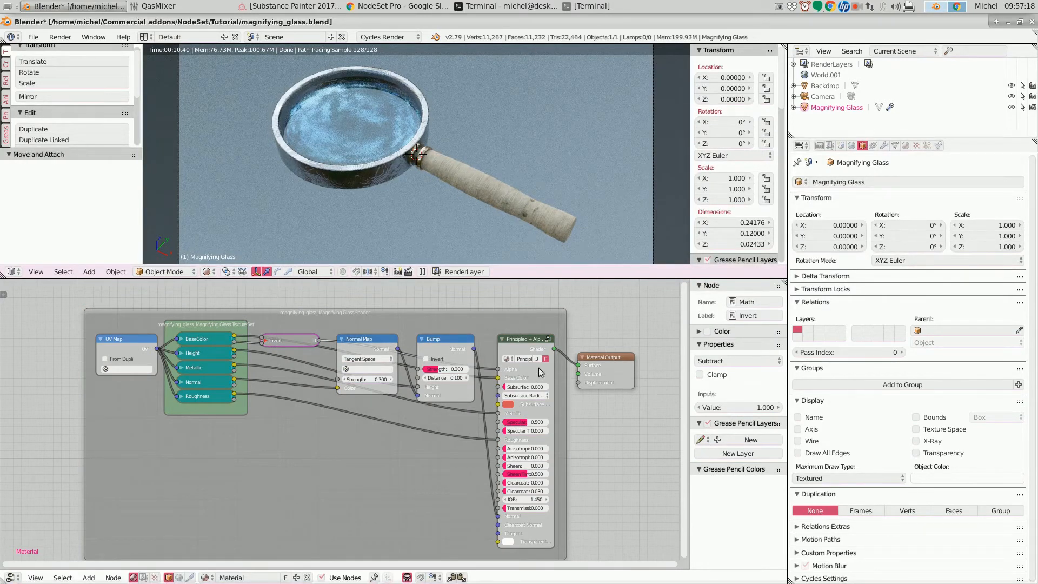
# - Move the Material Output node well clear of the shader frame in the node editor
pyautogui.scroll(-3, 385, 426)
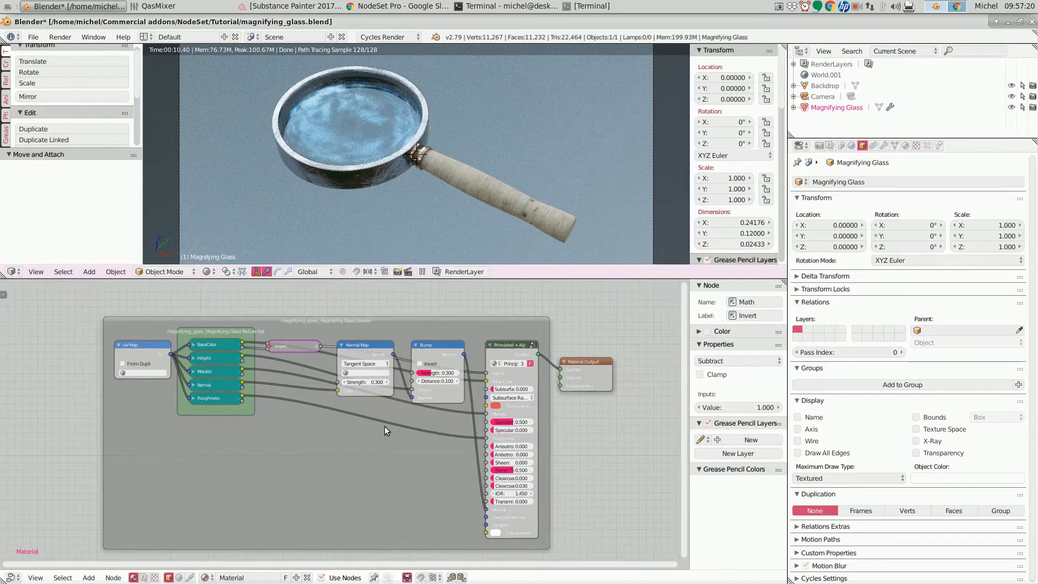
pyautogui.moveTo(351, 436); pyautogui.dragTo(253, 399, button='middle')
pyautogui.moveTo(413, 346); pyautogui.dragTo(520, 329)
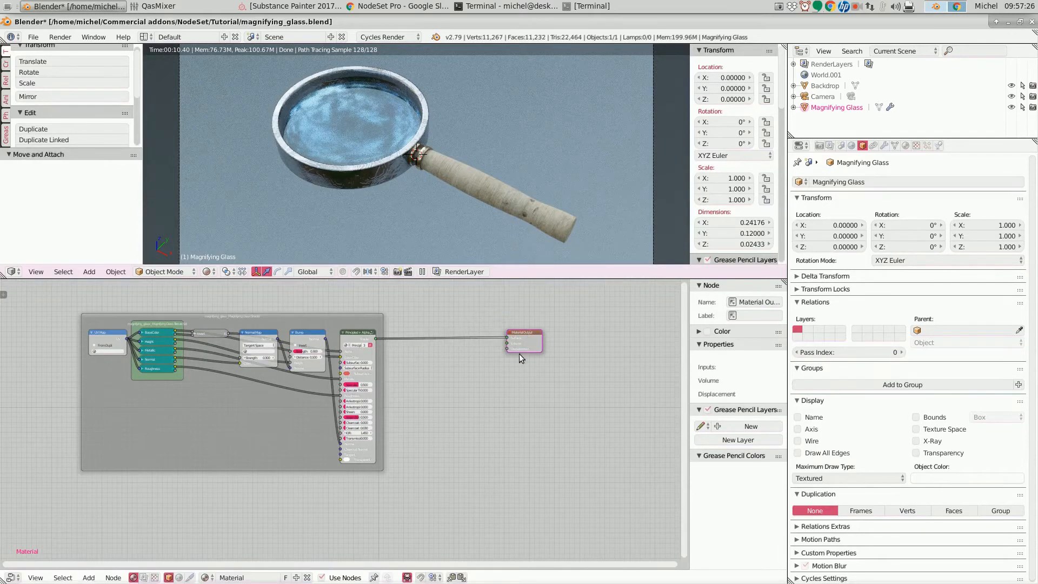
pyautogui.scroll(1, 512, 361)
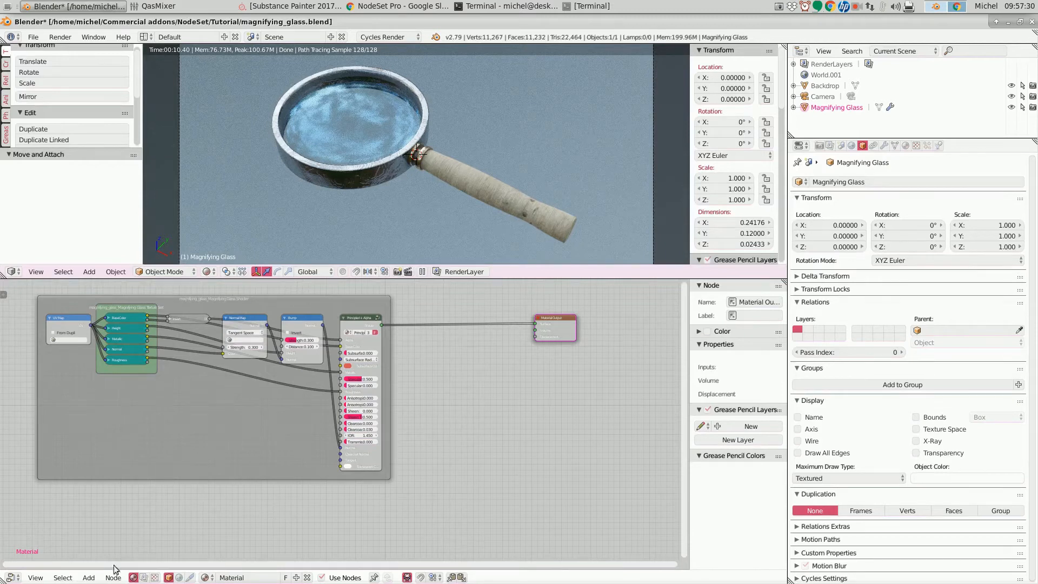
# - Import an Image Texture Set + Shader (Displacement) from the magnifying glass BaseColor image in the PBR Metal Rough textures
pyautogui.click(89, 578)
pyautogui.moveTo(118, 539)
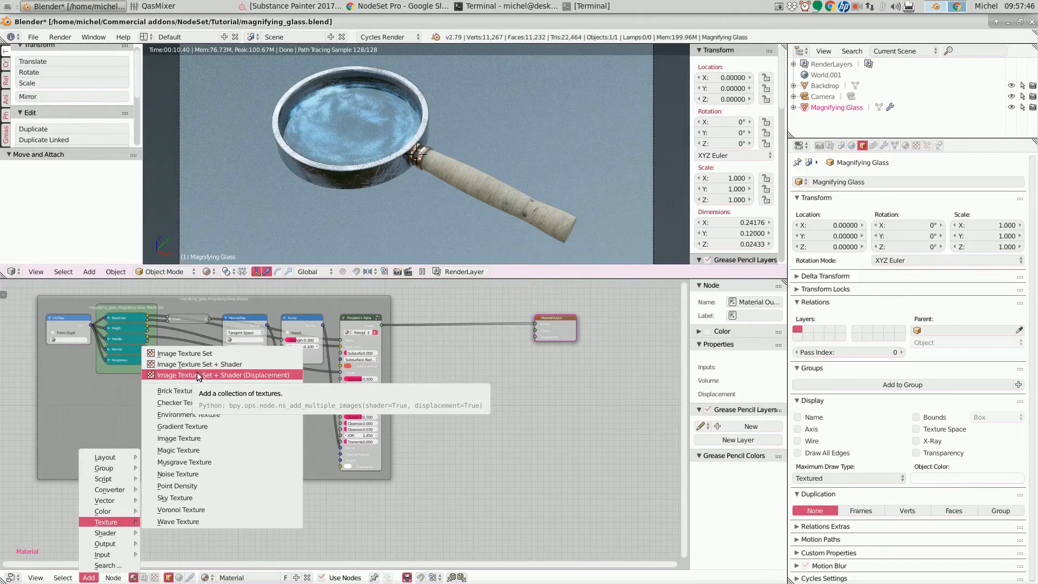
pyautogui.click(227, 375)
pyautogui.doubleClick(251, 144)
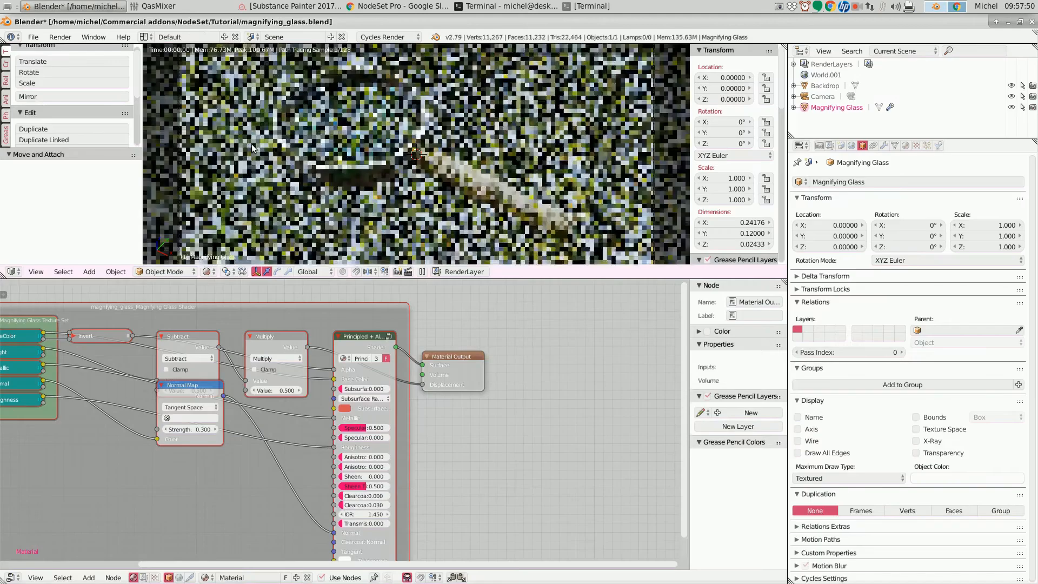
# - Move the Material Output node away from the frame and the Normal Map node below the Subtract node
pyautogui.scroll(-2, 456, 387)
pyautogui.scroll(-2, 378, 400)
pyautogui.scroll(2, 364, 402)
pyautogui.moveTo(433, 371); pyautogui.dragTo(494, 355)
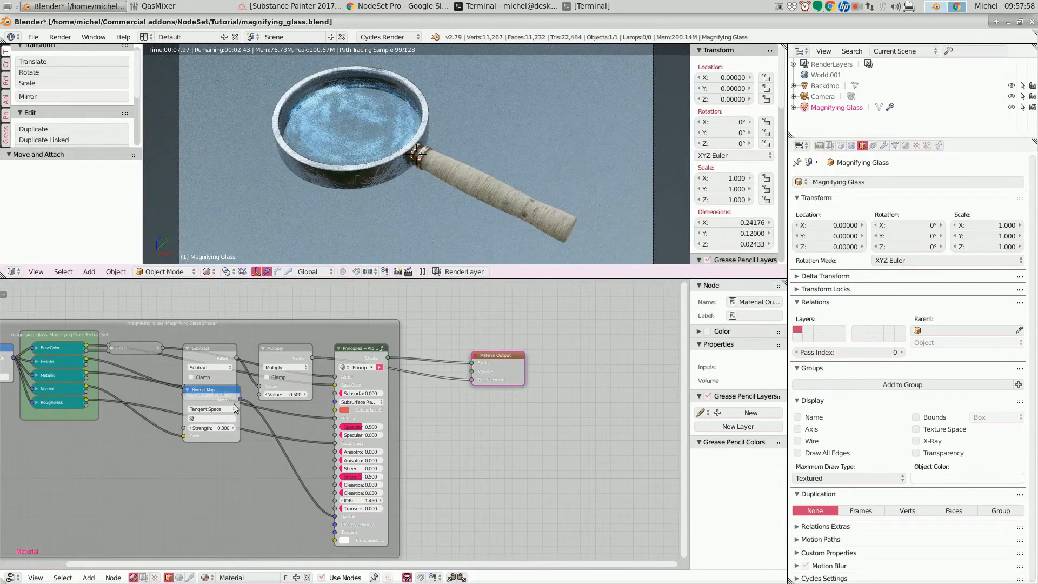
pyautogui.moveTo(210, 396); pyautogui.dragTo(212, 457)
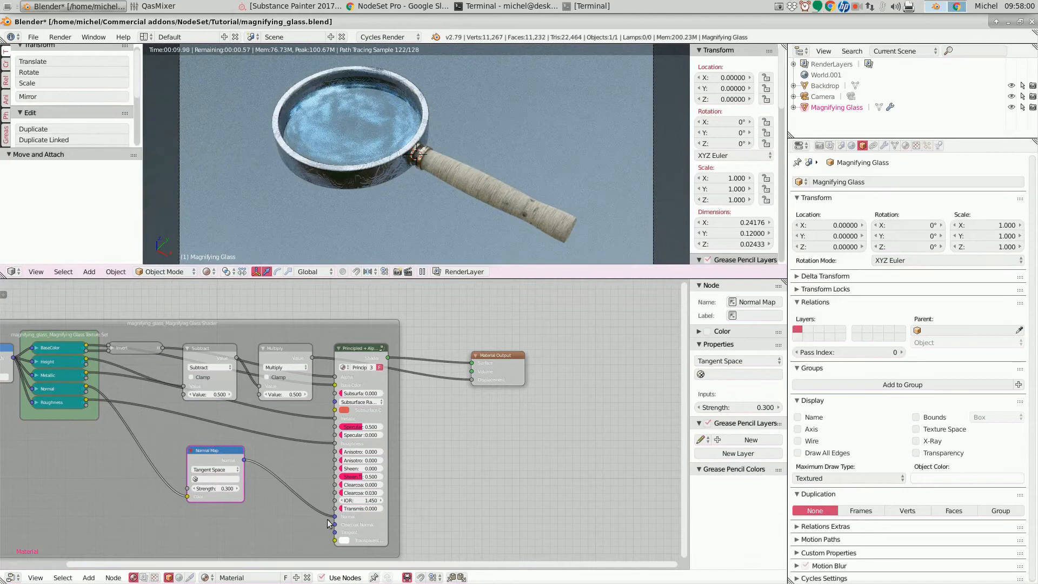
pyautogui.scroll(1, 206, 367)
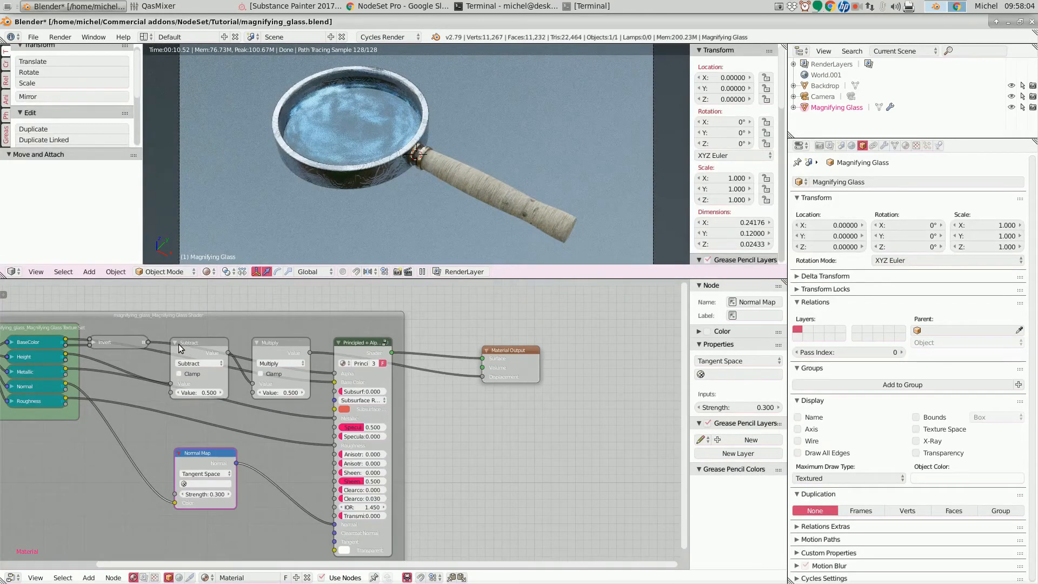
# - Shift the Subtract and Multiply nodes slightly to inspect how they feed the height map into the displacement input
pyautogui.moveTo(193, 345); pyautogui.dragTo(195, 342)
pyautogui.moveTo(271, 344); pyautogui.dragTo(261, 345)
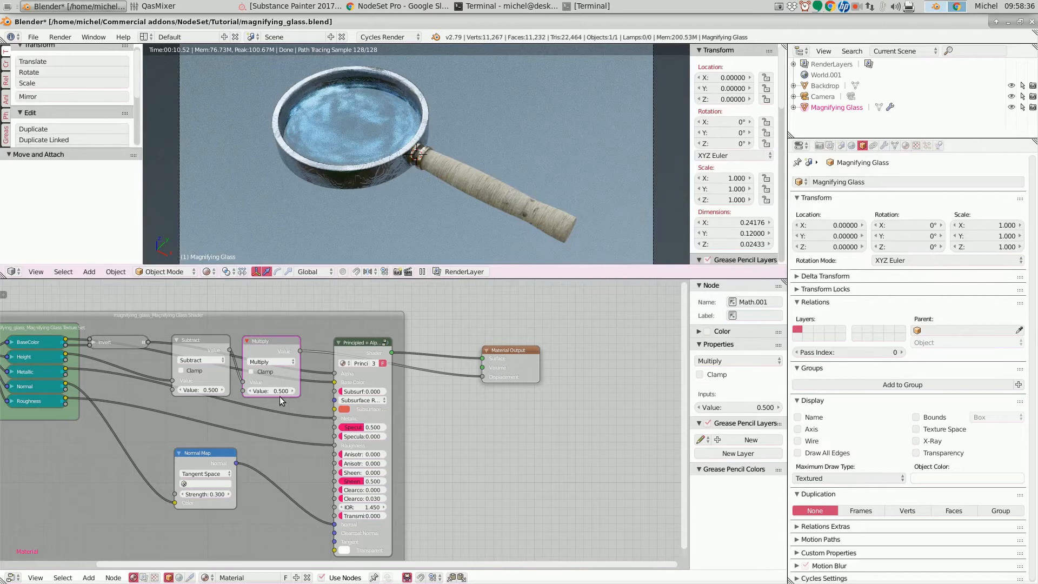
pyautogui.scroll(-1, 235, 400)
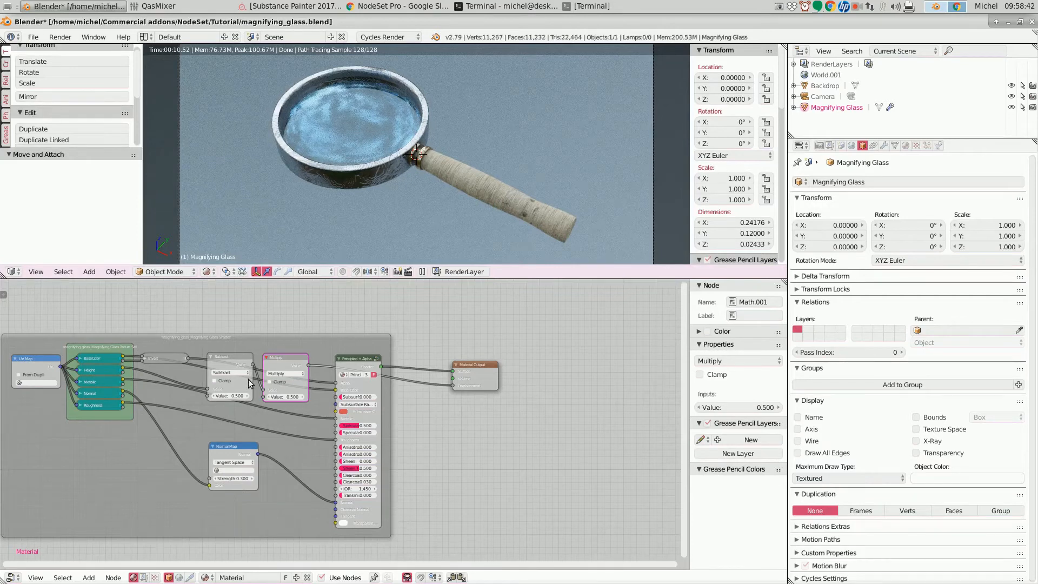
pyautogui.scroll(-1, 275, 389)
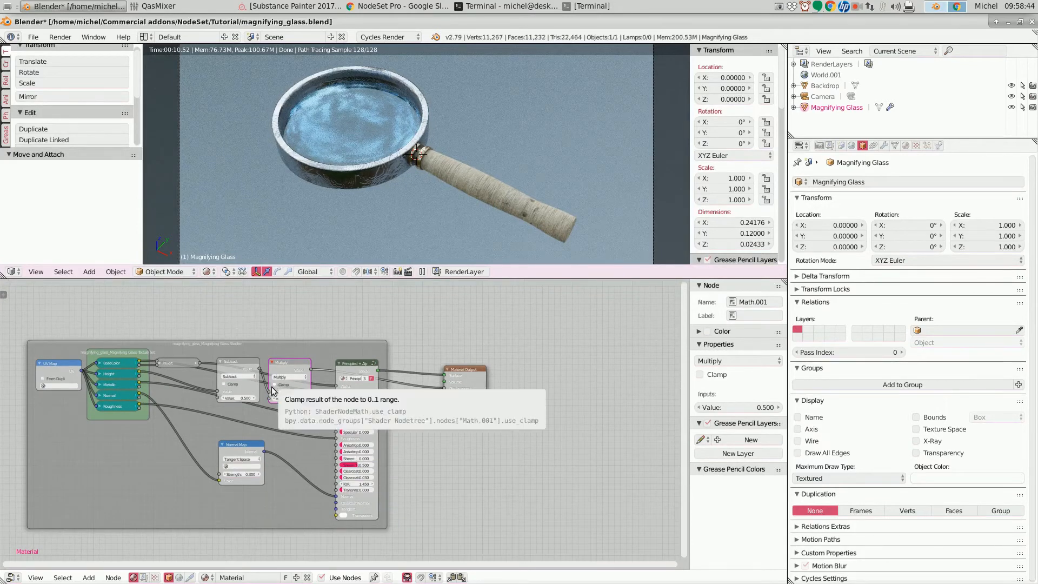
pyautogui.scroll(1, 275, 387)
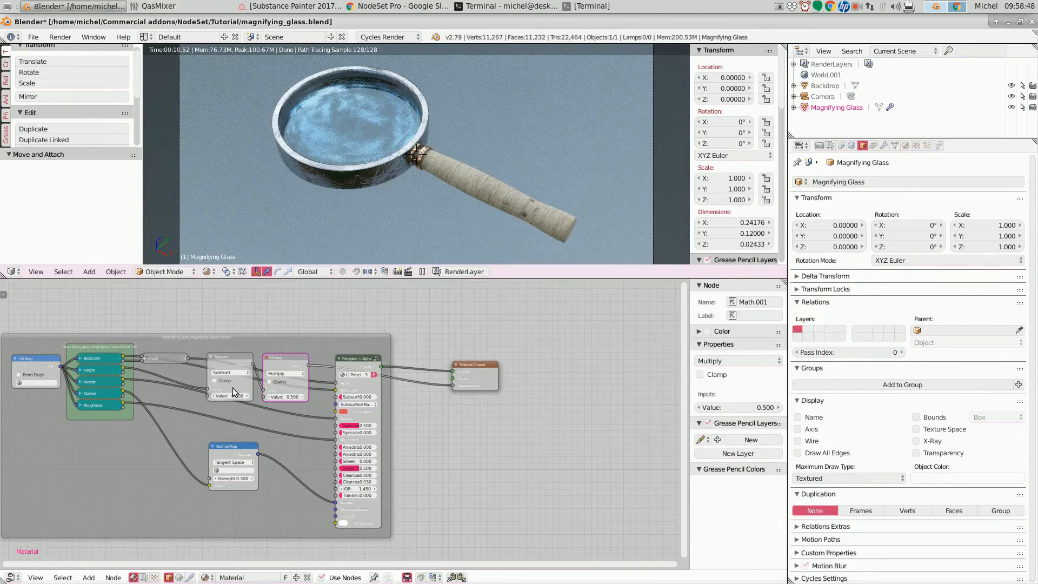
pyautogui.scroll(-2, 246, 391)
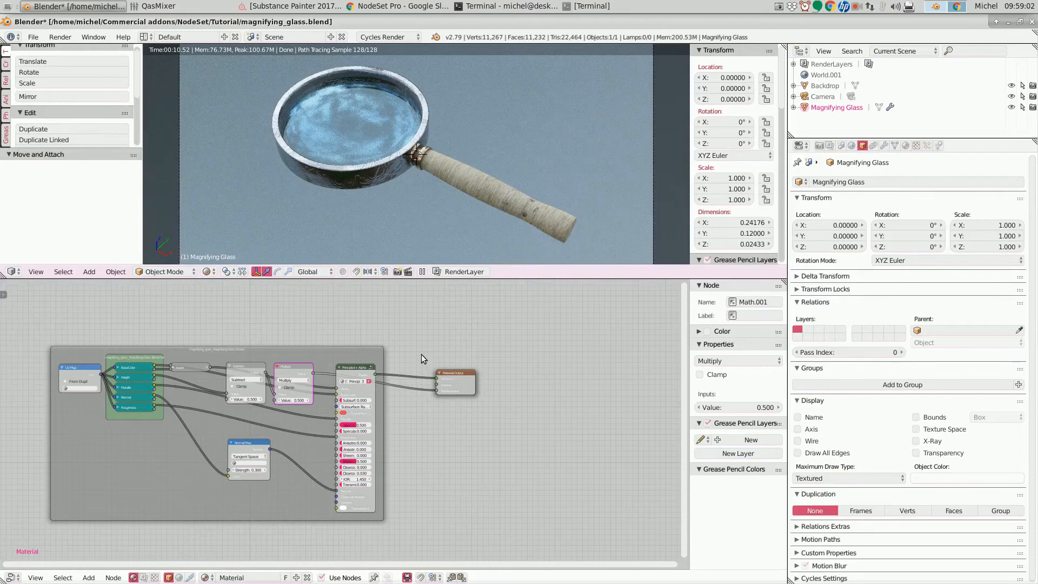
# - Switch to Substance Painter and open the texture export settings for the MagnifyingGlass project
pyautogui.click(300, 6)
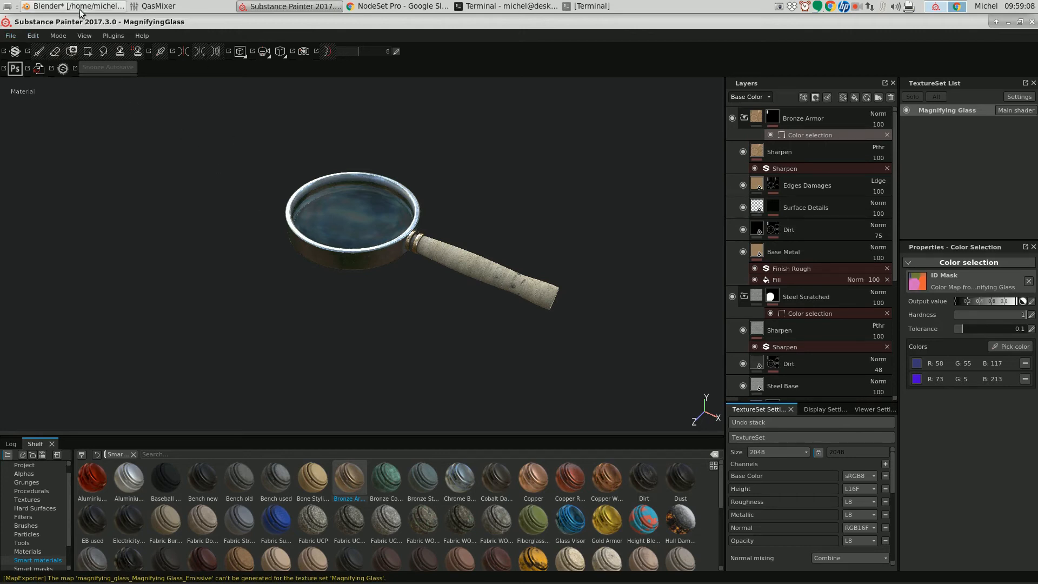
pyautogui.click(14, 36)
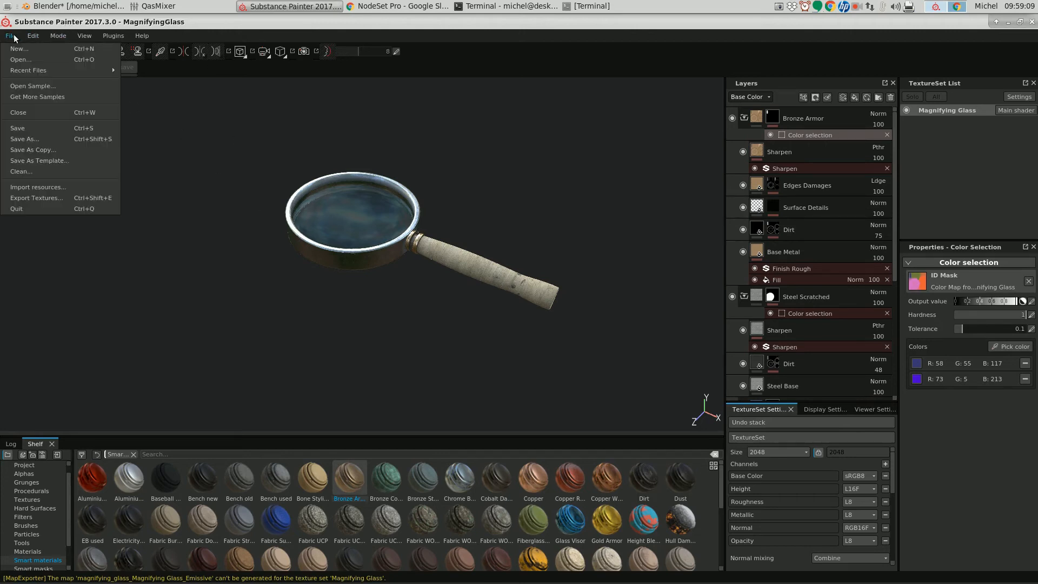
pyautogui.click(69, 197)
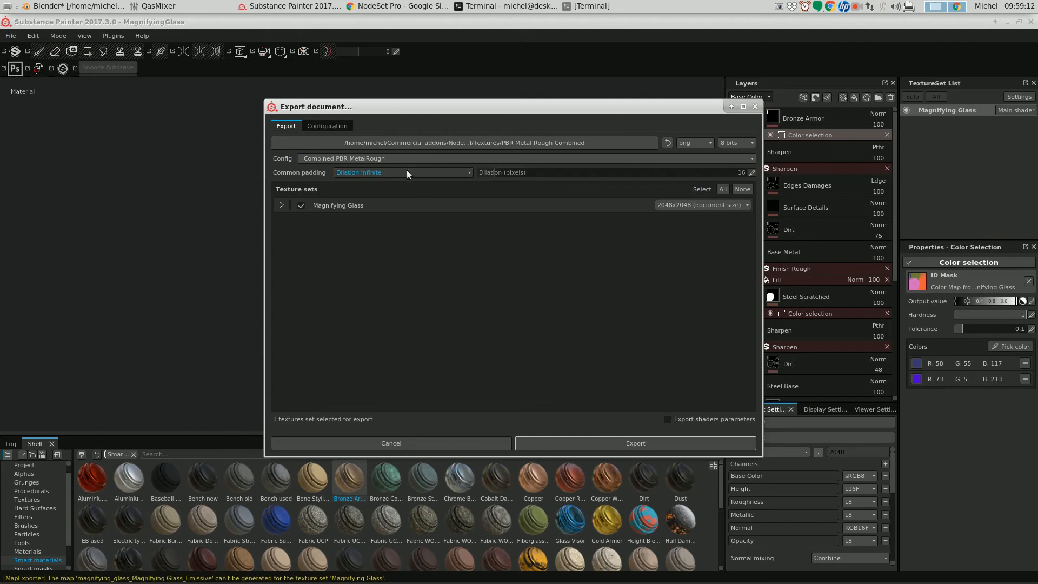
# - Set the export configuration to PBR MetalRough
pyautogui.click(361, 159)
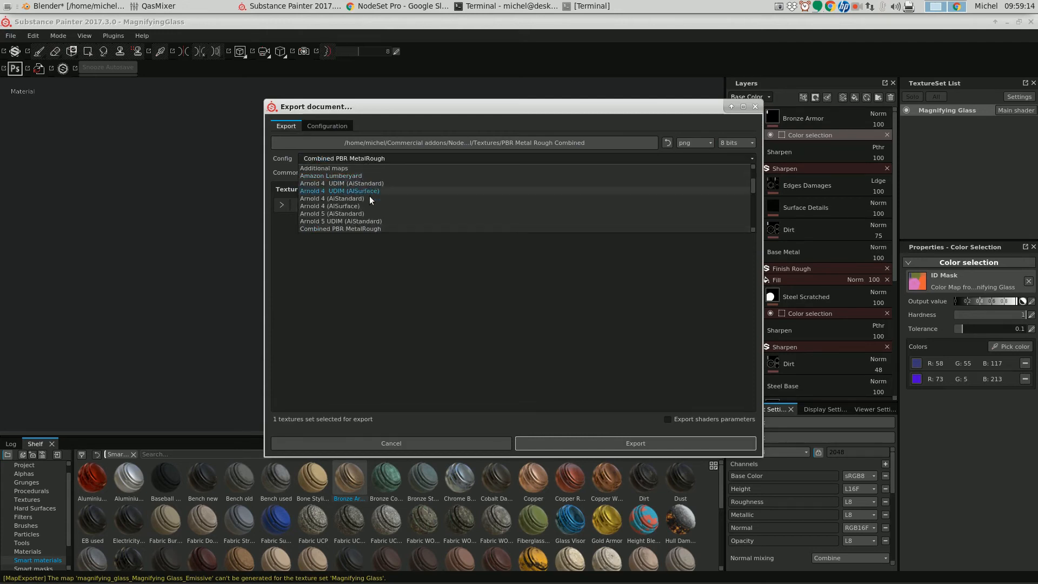
pyautogui.scroll(-3, 346, 219)
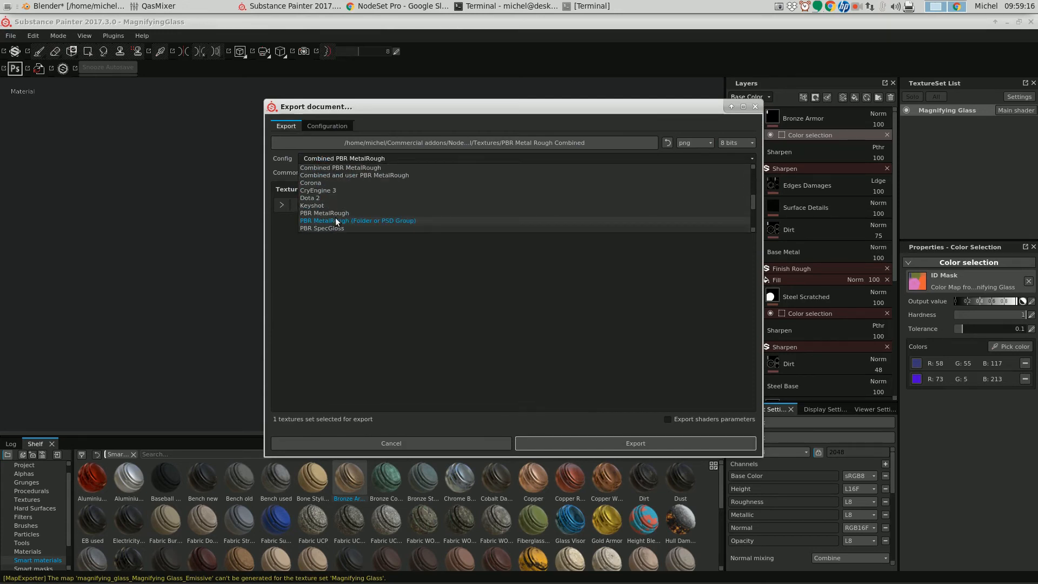
pyautogui.click(338, 213)
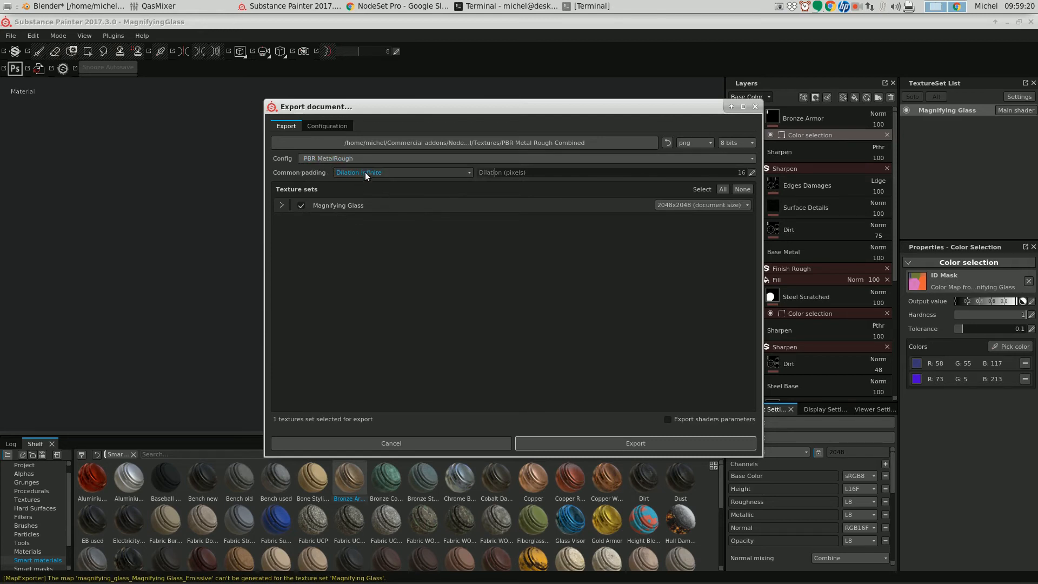
# - Review the available export configurations and choose Combined PBR MetalRough
pyautogui.click(339, 160)
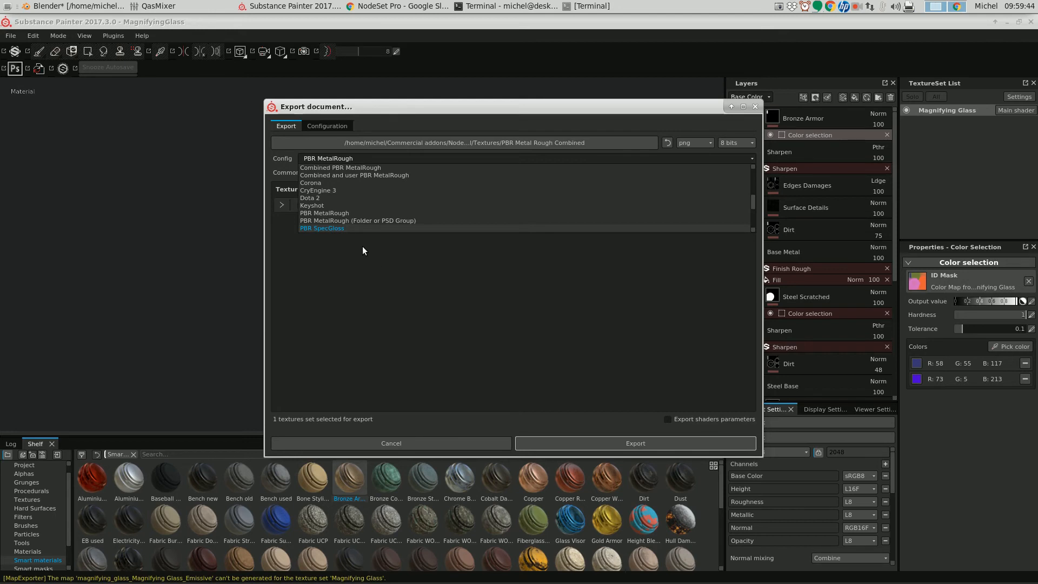
pyautogui.scroll(-3, 362, 233)
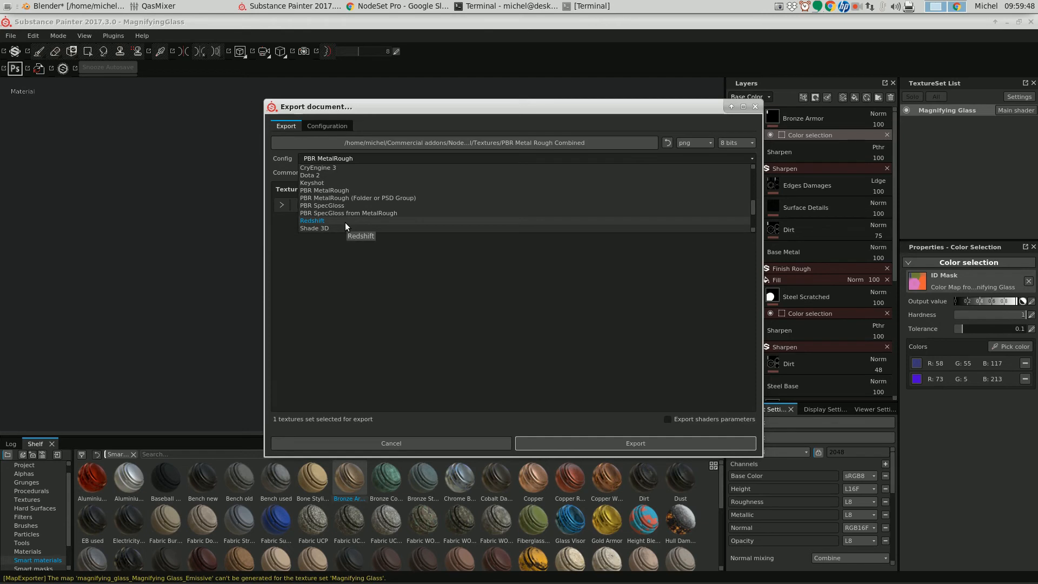
pyautogui.scroll(2, 345, 222)
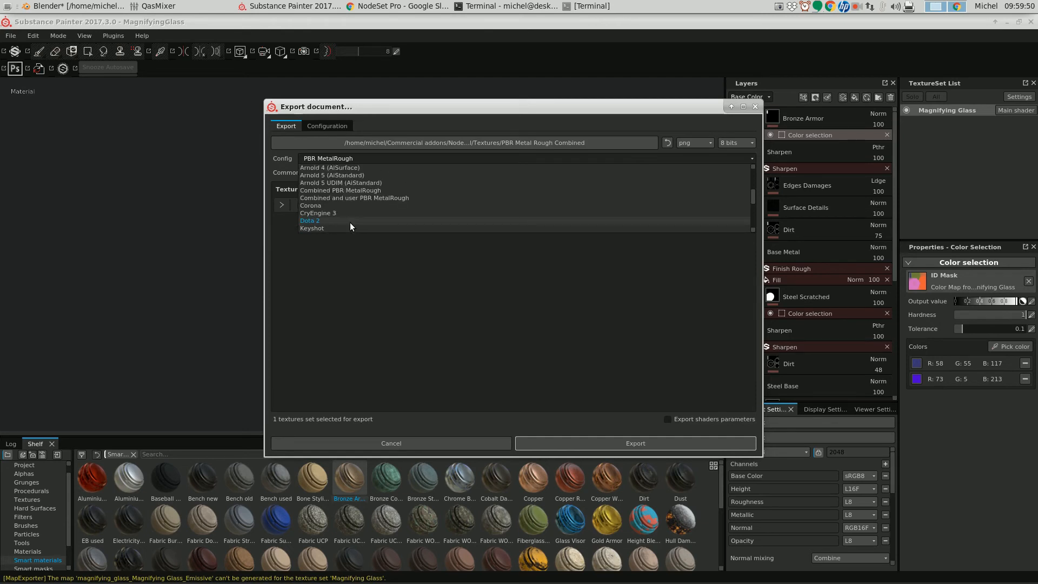
pyautogui.click(335, 191)
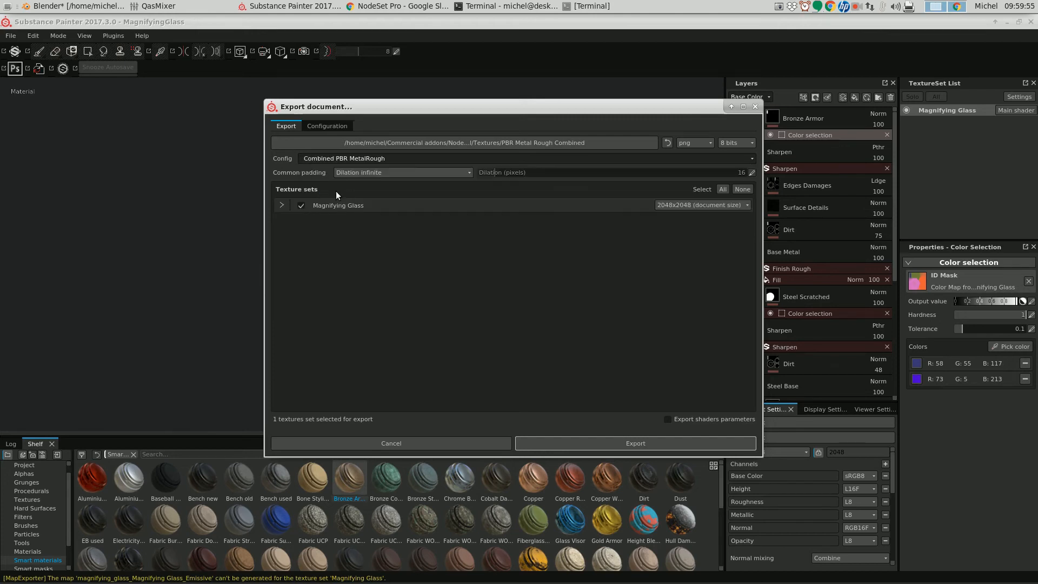
# - List the maps in the Magnifying Glass texture set, export the textures, and return to Blender
pyautogui.click(282, 205)
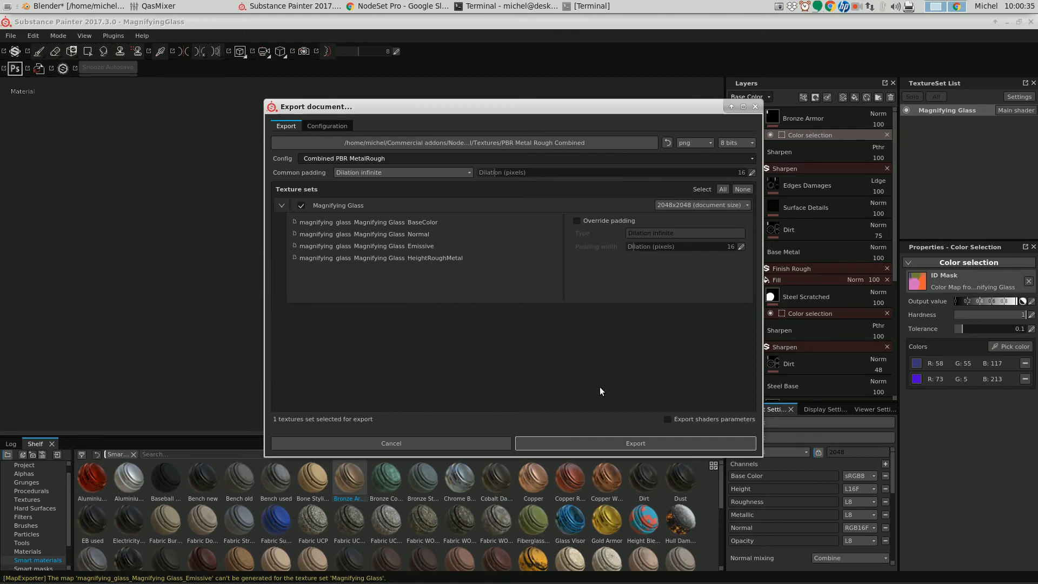
pyautogui.click(563, 440)
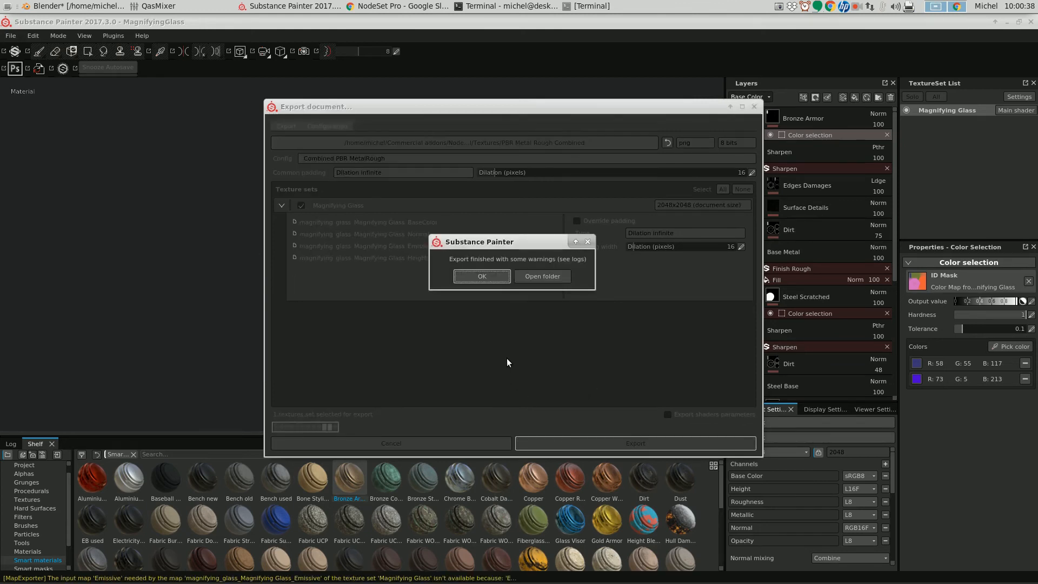
pyautogui.click(481, 277)
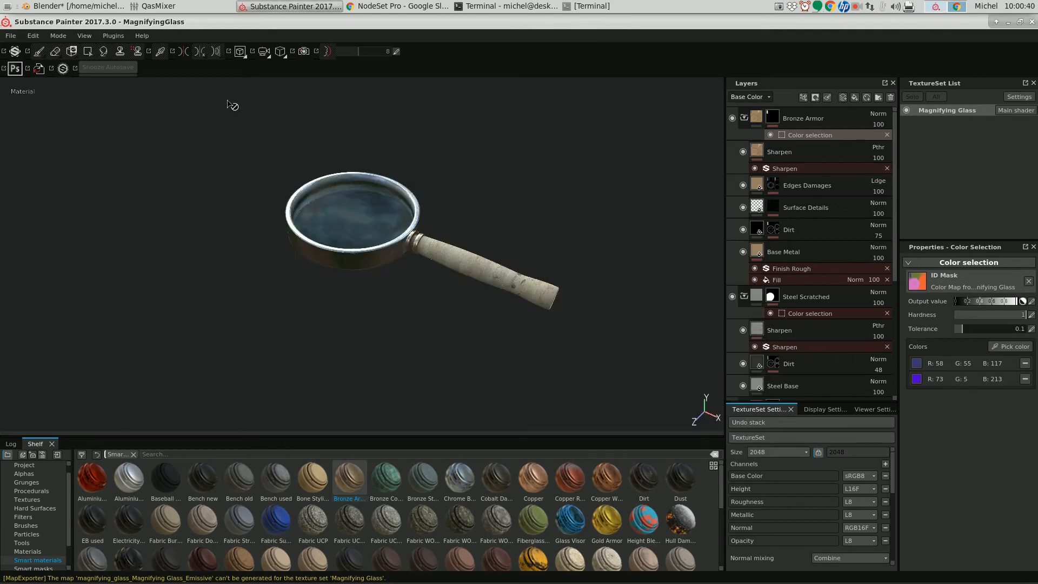
pyautogui.click(1007, 23)
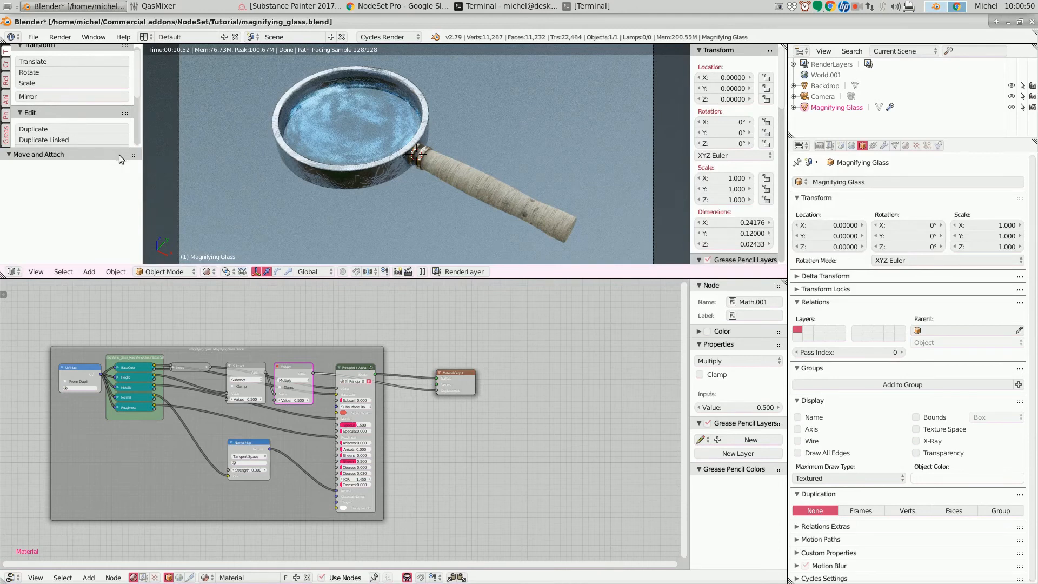
# - Examine the NodeSet add-on preferences, including the split channel roles and shader input sockets of Custom map 1, and close them
pyautogui.click(34, 39)
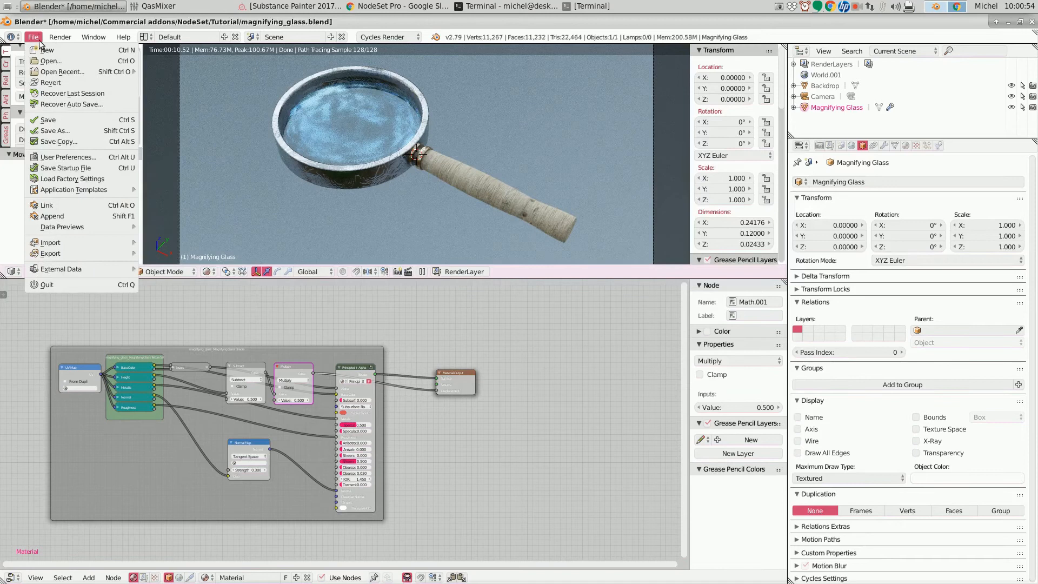
pyautogui.click(76, 158)
pyautogui.moveTo(427, 300); pyautogui.dragTo(785, 517)
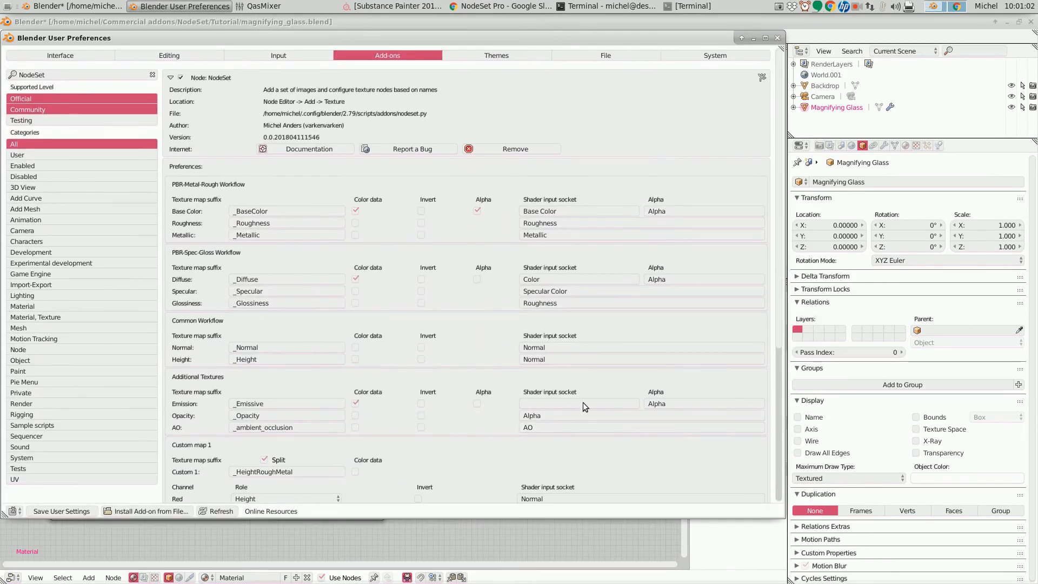
pyautogui.scroll(-8, 519, 352)
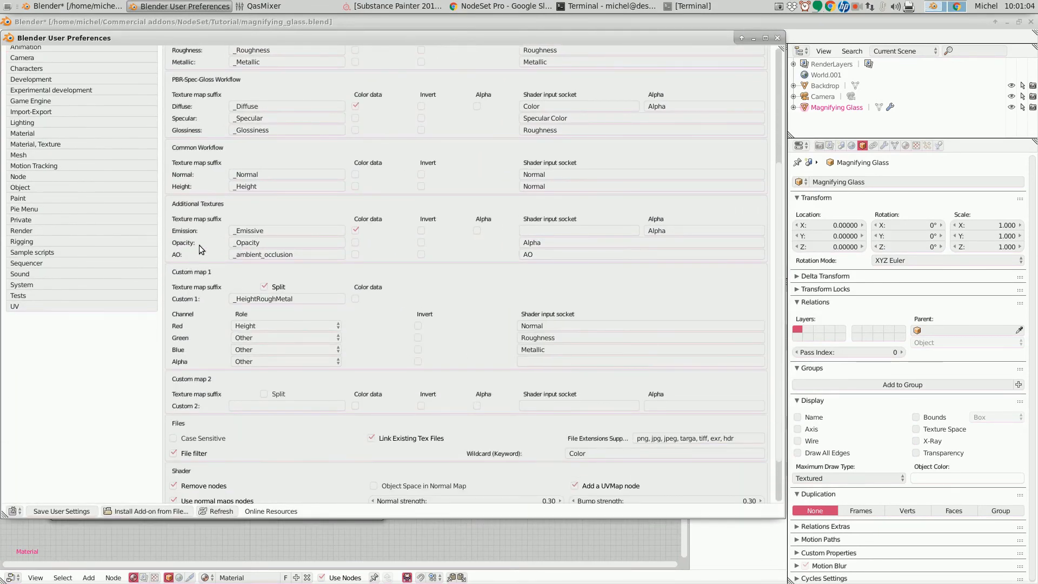
pyautogui.scroll(2, 231, 126)
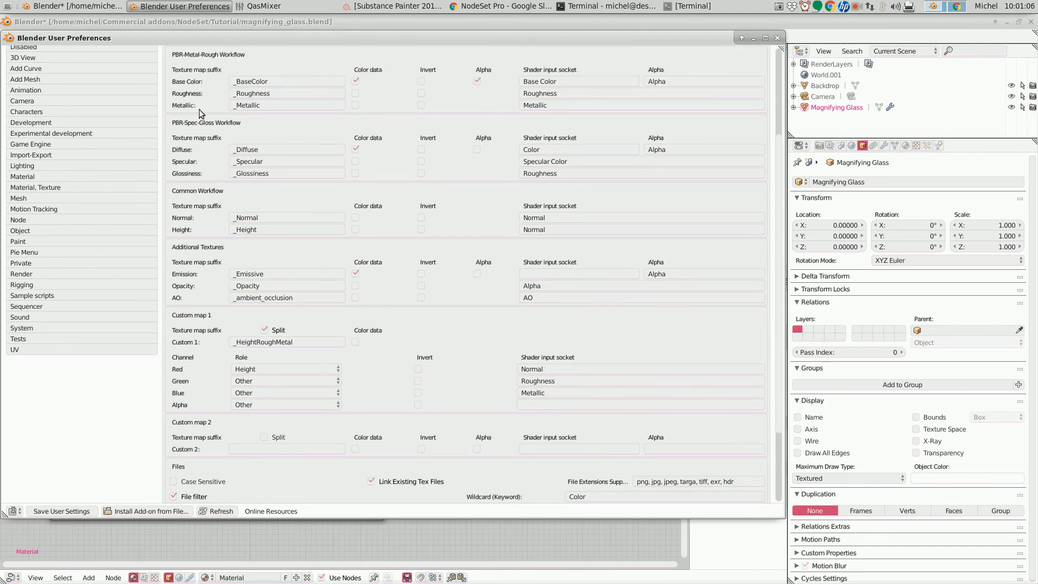
pyautogui.scroll(-3, 207, 331)
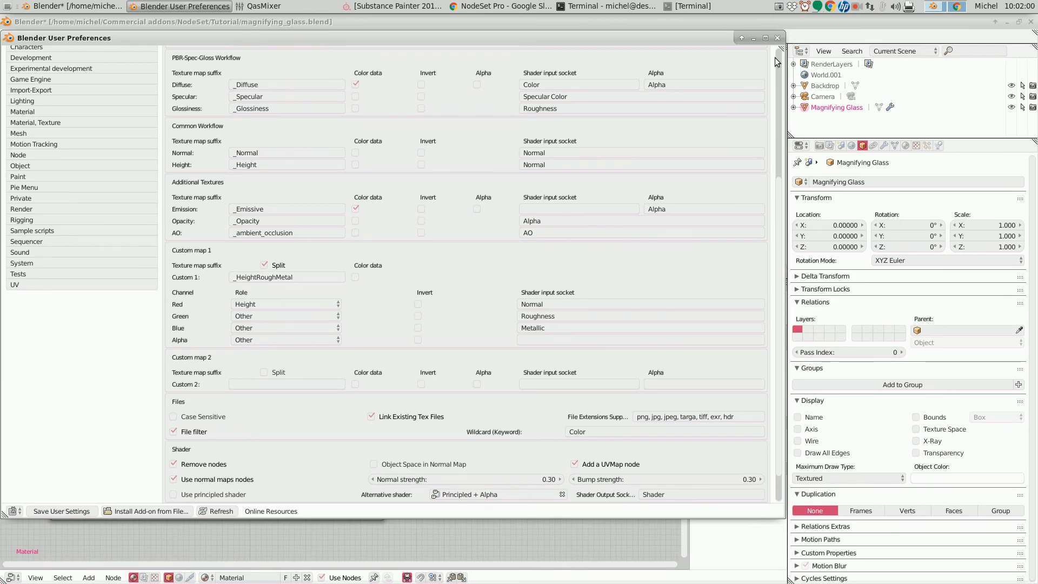
pyautogui.click(777, 38)
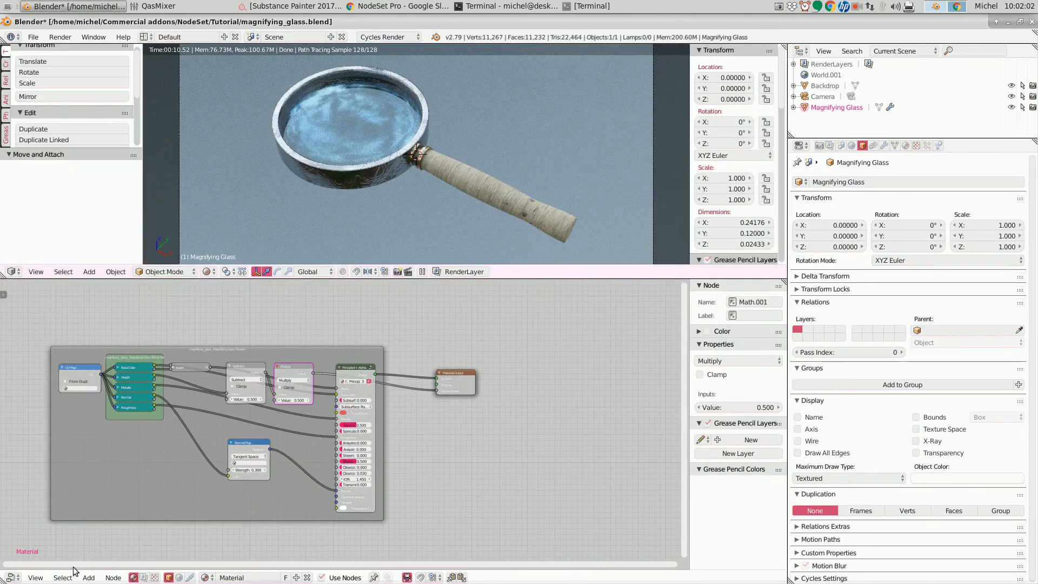
# - Add an Image Texture Set + Shader from the BaseColor map in the PBR Metal Rough Combined folder, checking the unfiltered file list first
pyautogui.click(88, 577)
pyautogui.moveTo(125, 521)
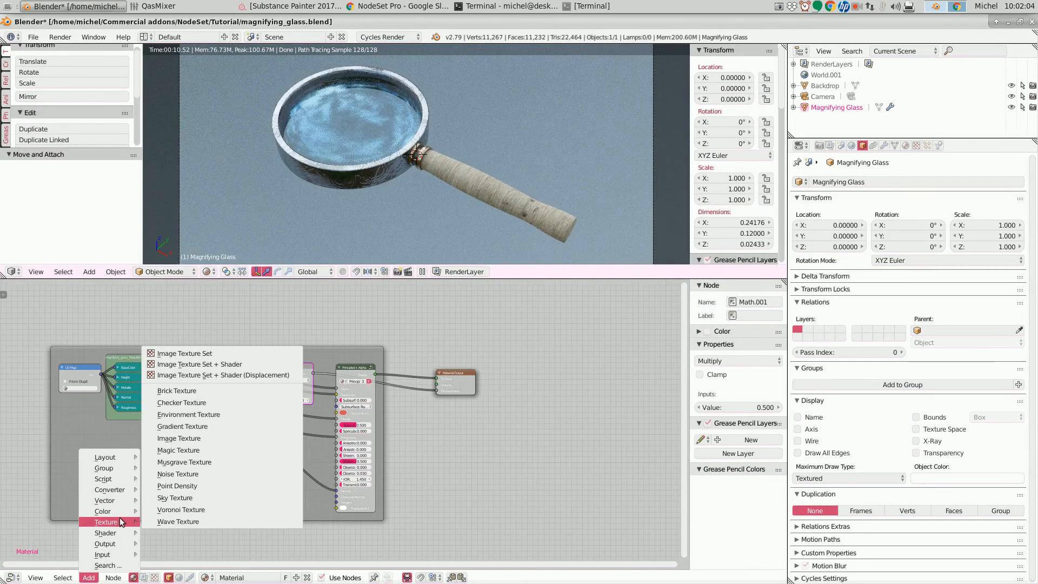
pyautogui.click(226, 365)
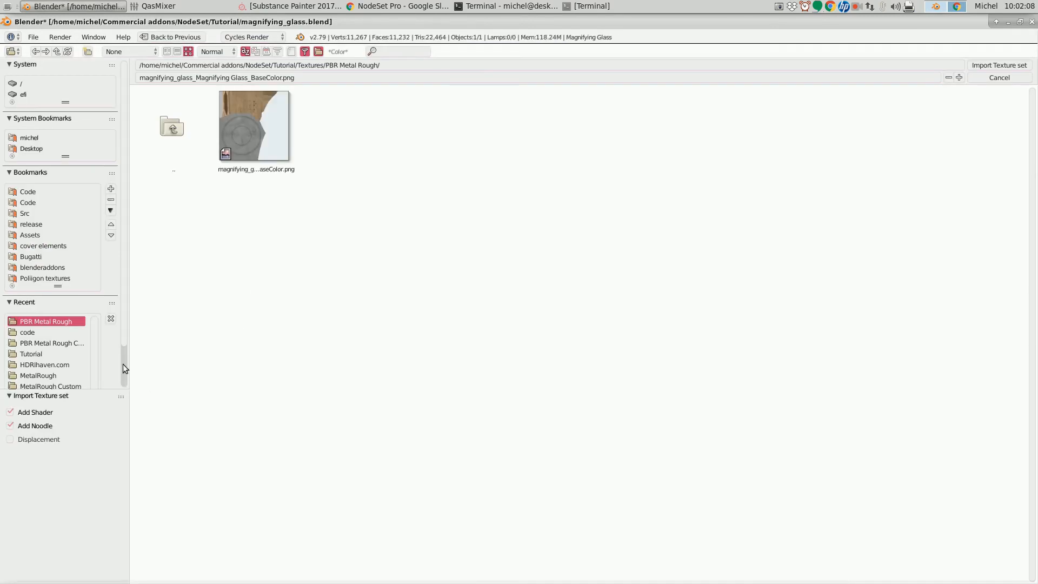
pyautogui.click(55, 343)
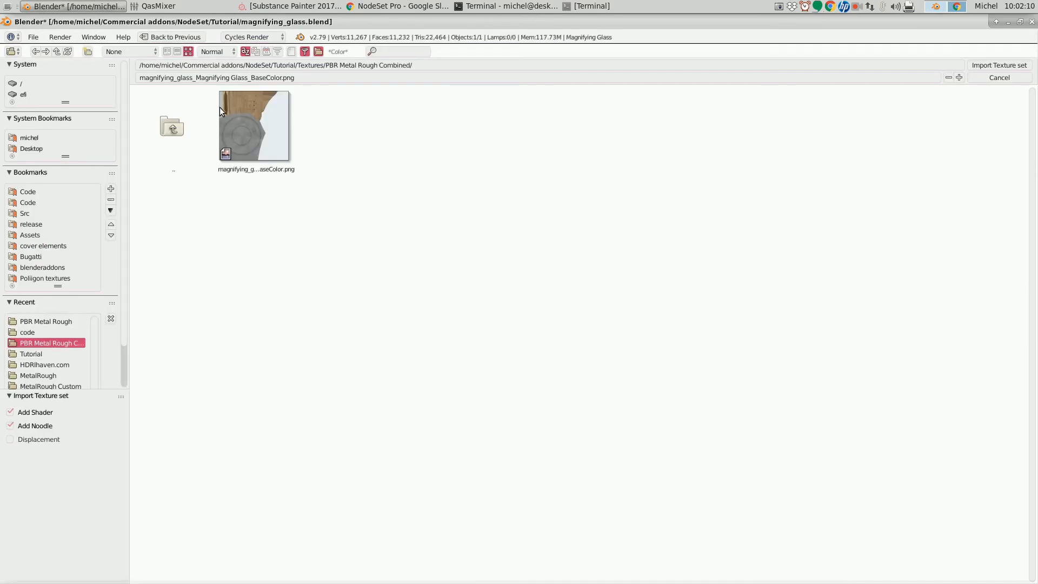
pyautogui.click(304, 52)
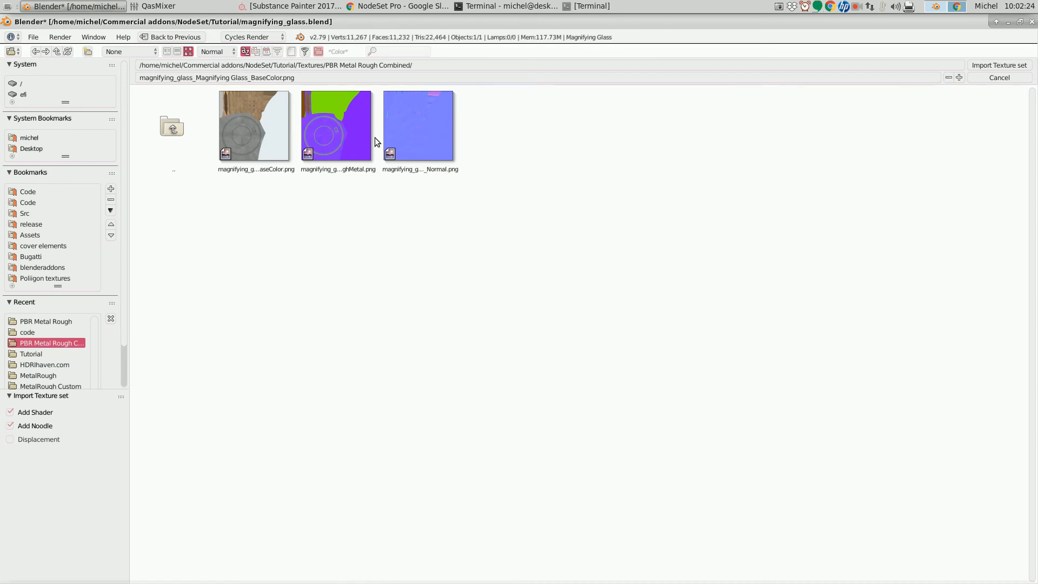
pyautogui.click(305, 52)
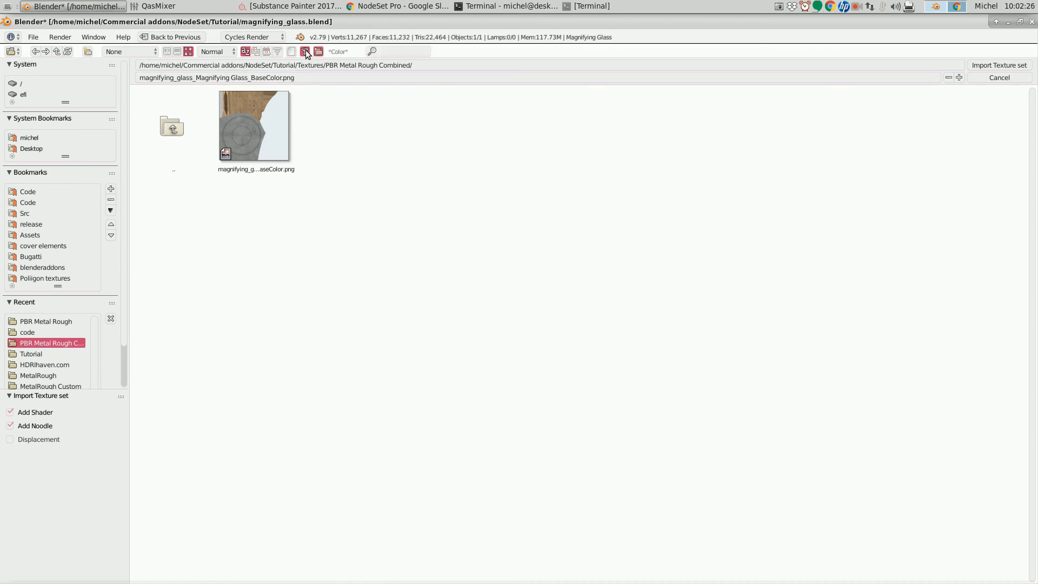
pyautogui.doubleClick(278, 131)
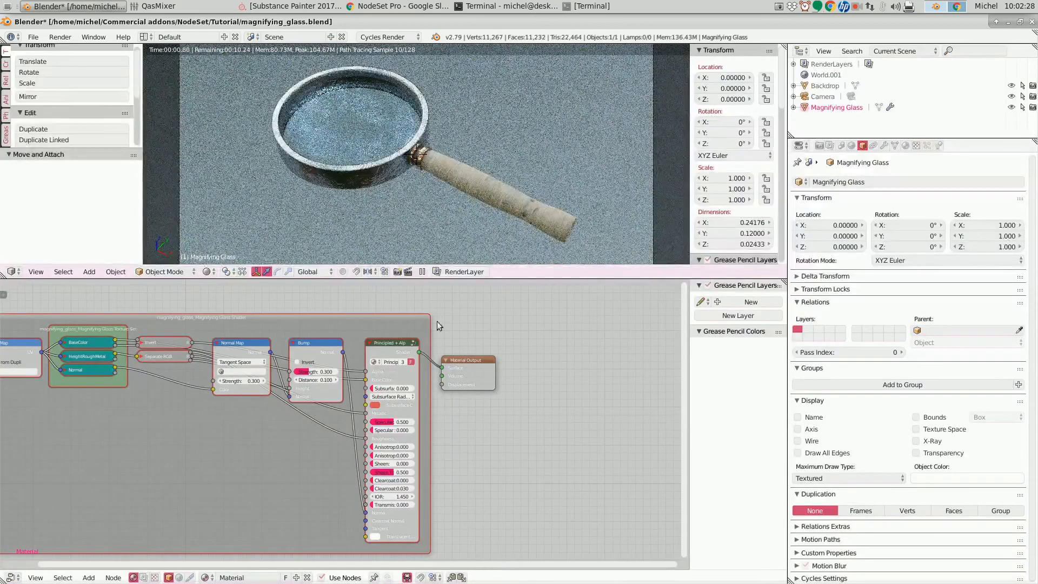
# - Expand the collapsed Separate RGB node and reposition it in the free space of the shader frame, just below the Invert and Normal Map nodes
pyautogui.press('Home')
pyautogui.moveTo(222, 323); pyautogui.dragTo(357, 308, button='middle')
pyautogui.scroll(1, 328, 336)
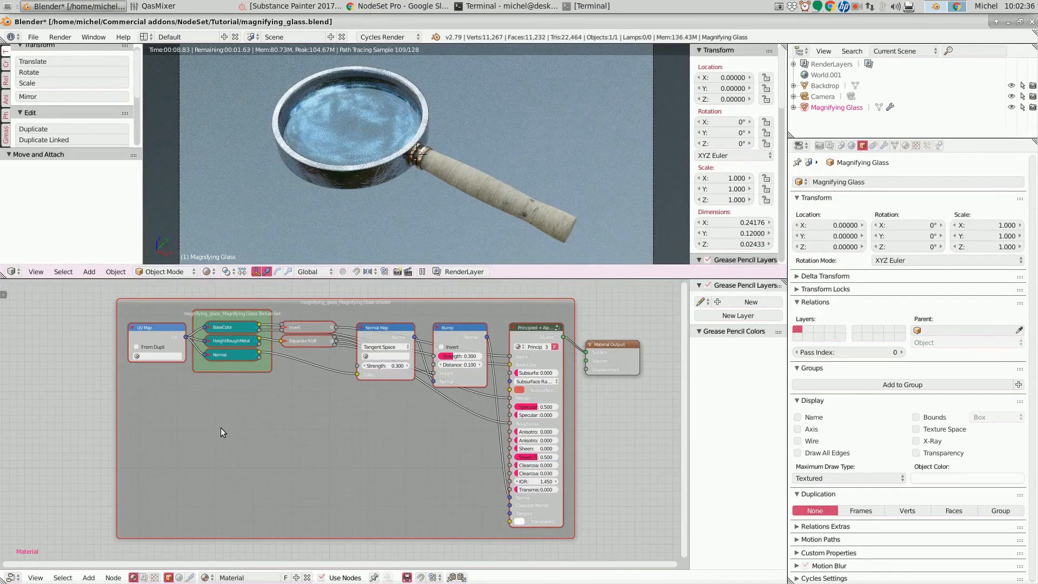
pyautogui.scroll(1, 261, 378)
pyautogui.scroll(1, 276, 362)
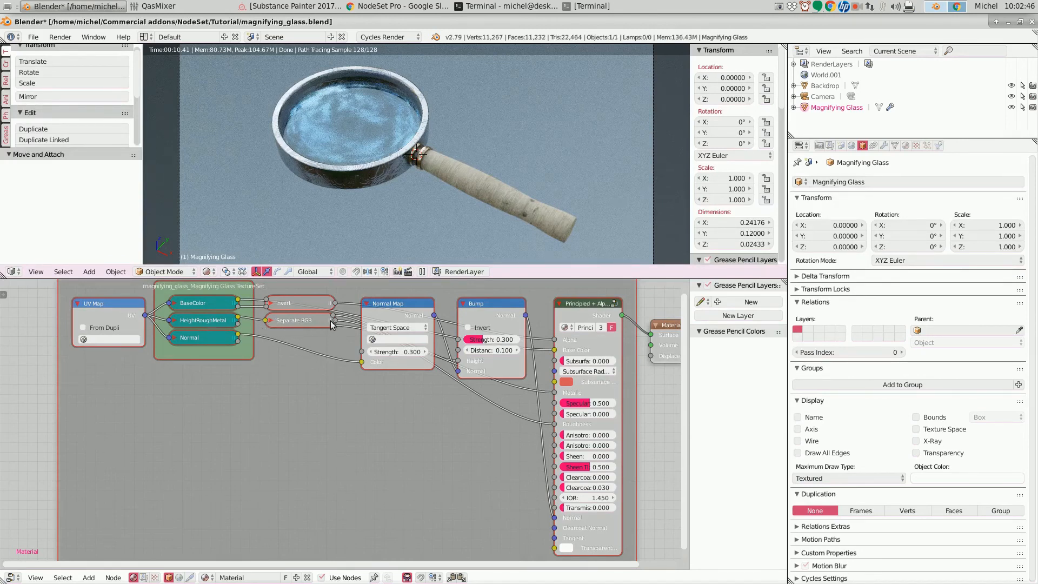
pyautogui.click(271, 321)
pyautogui.moveTo(288, 323); pyautogui.dragTo(269, 435)
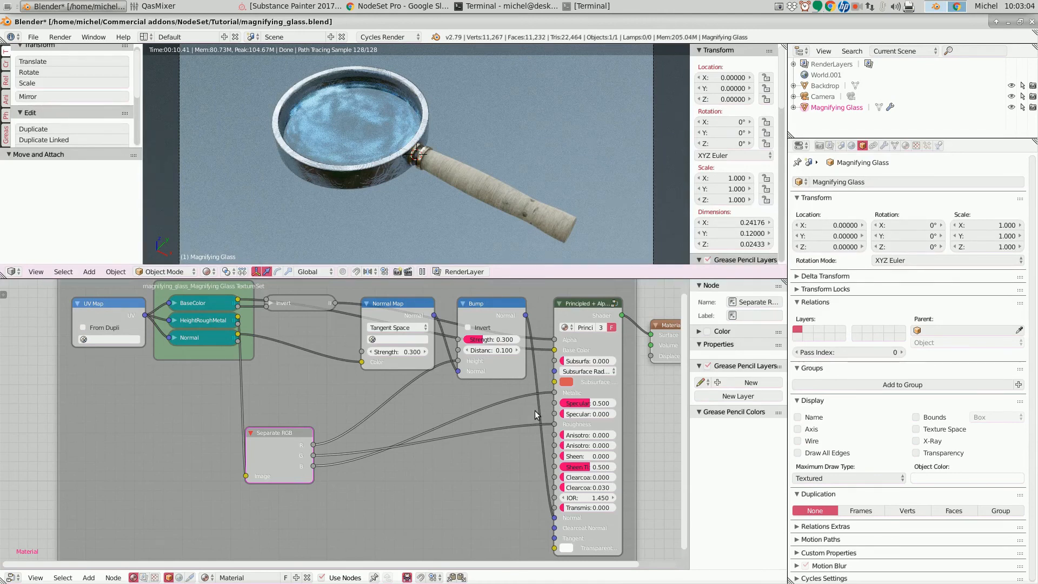
pyautogui.scroll(-2, 531, 407)
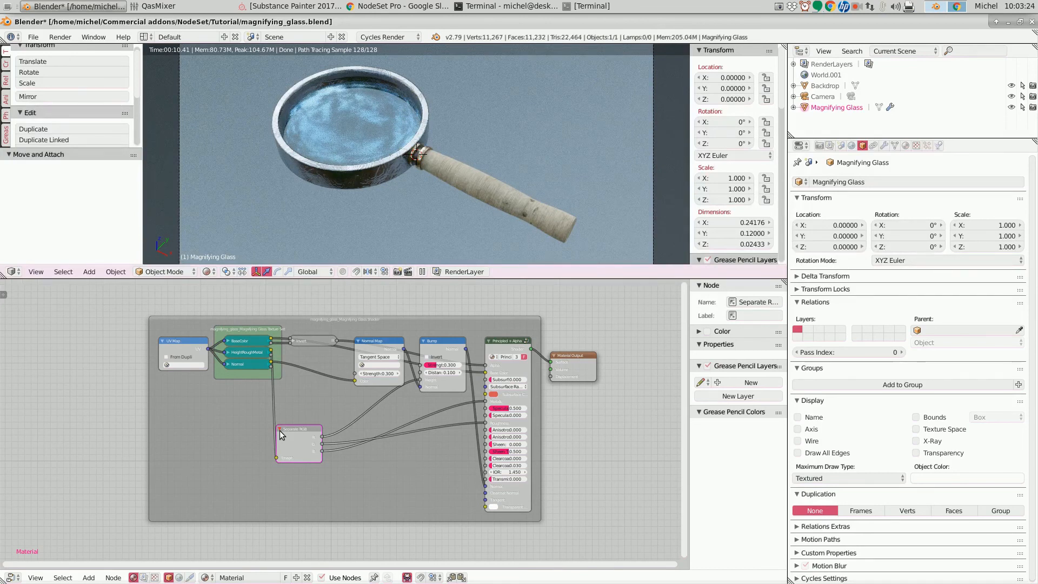
pyautogui.moveTo(280, 434); pyautogui.dragTo(298, 402)
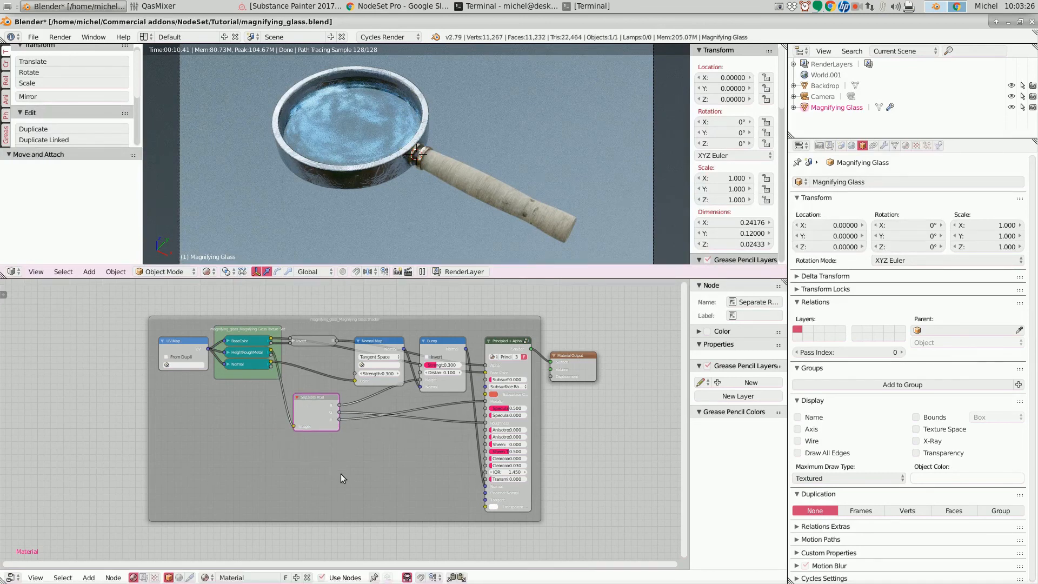